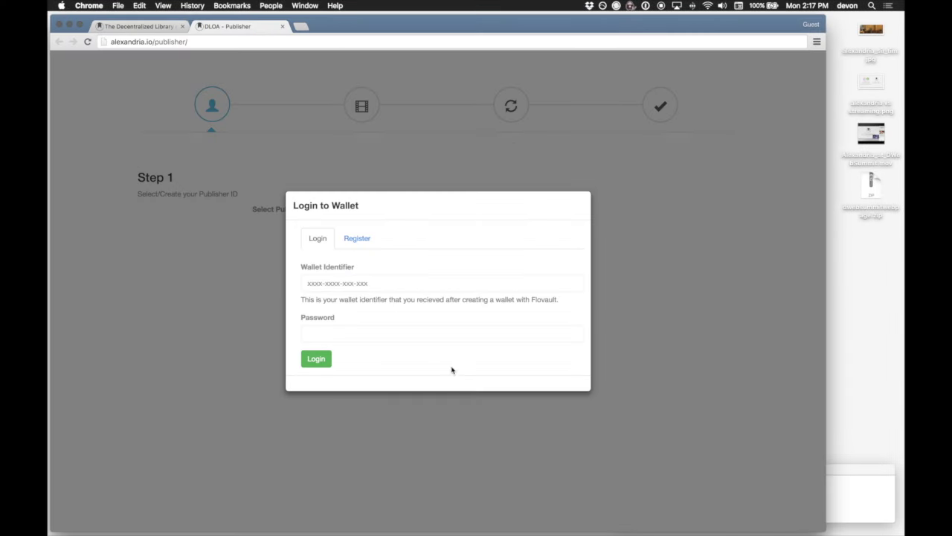
Register a new wallet on the Register tab using the user's e-mail address and a password.
left_click(361, 241)
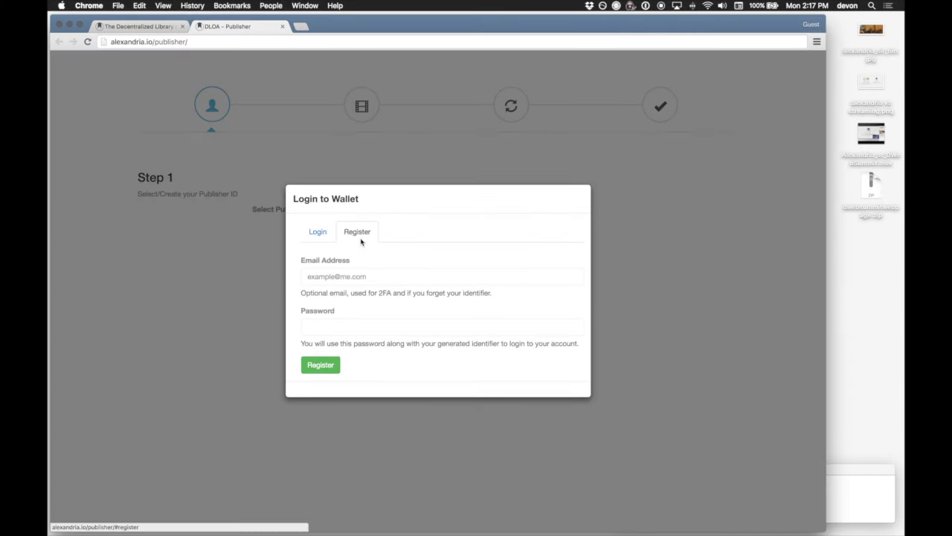
left_click(356, 275)
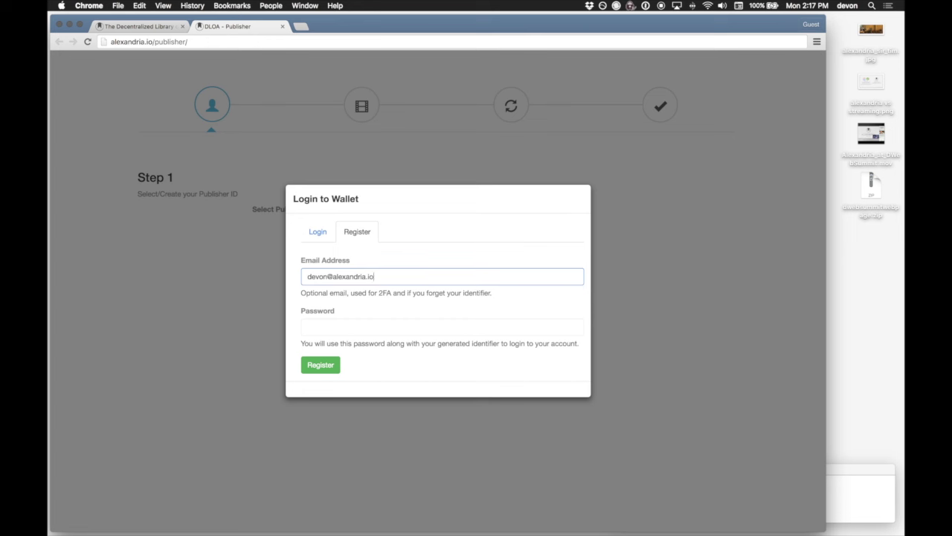
left_click(442, 327)
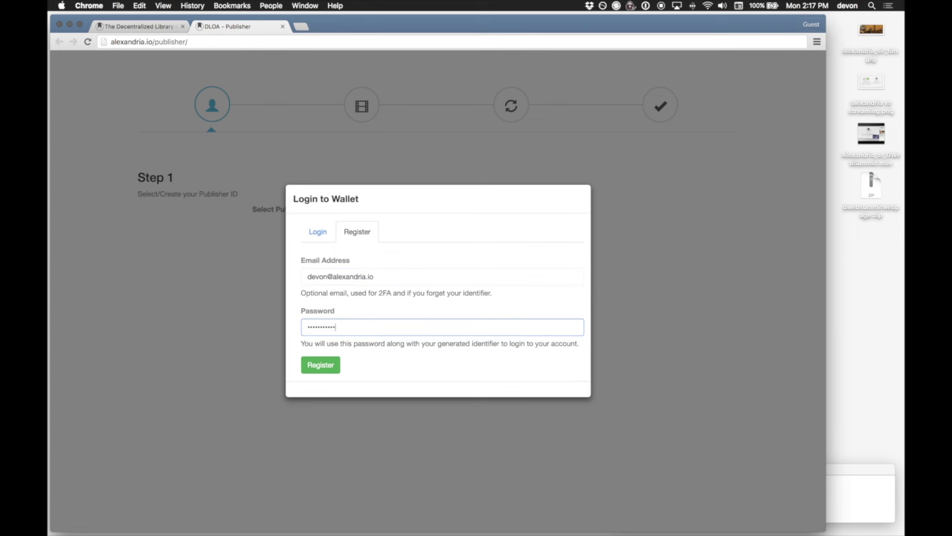
left_click(327, 367)
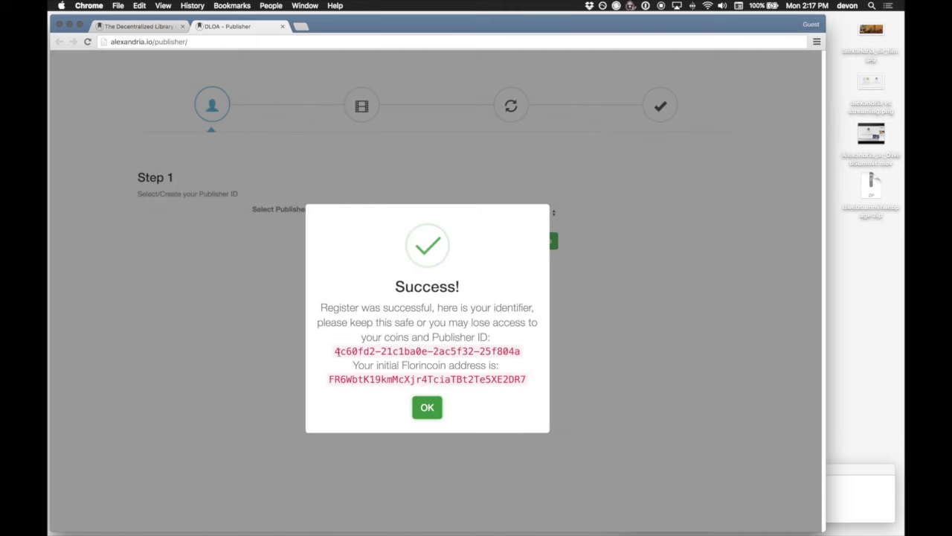
Copy the new wallet identifier into the TextEdit notes.
left_click_drag(334, 350, 527, 351)
key("super+c")
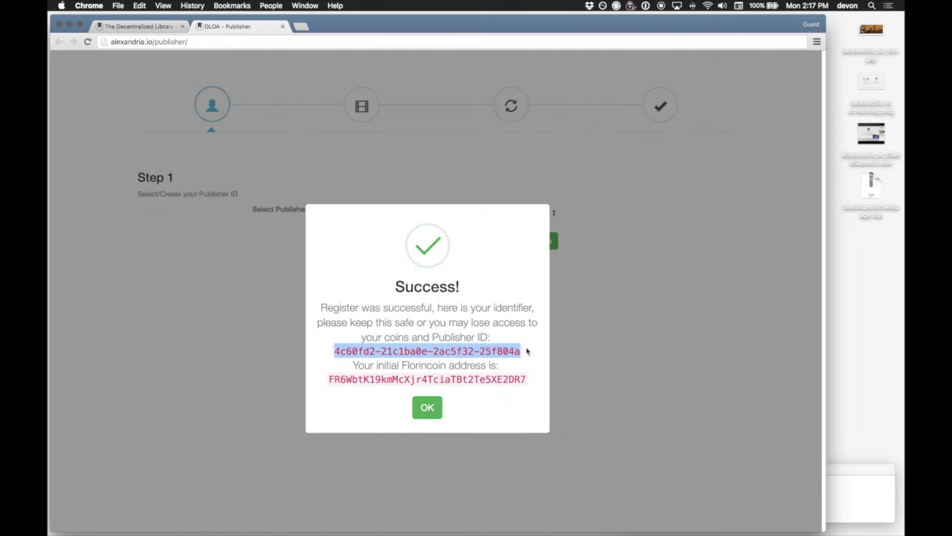
left_click(833, 479)
key("super+v")
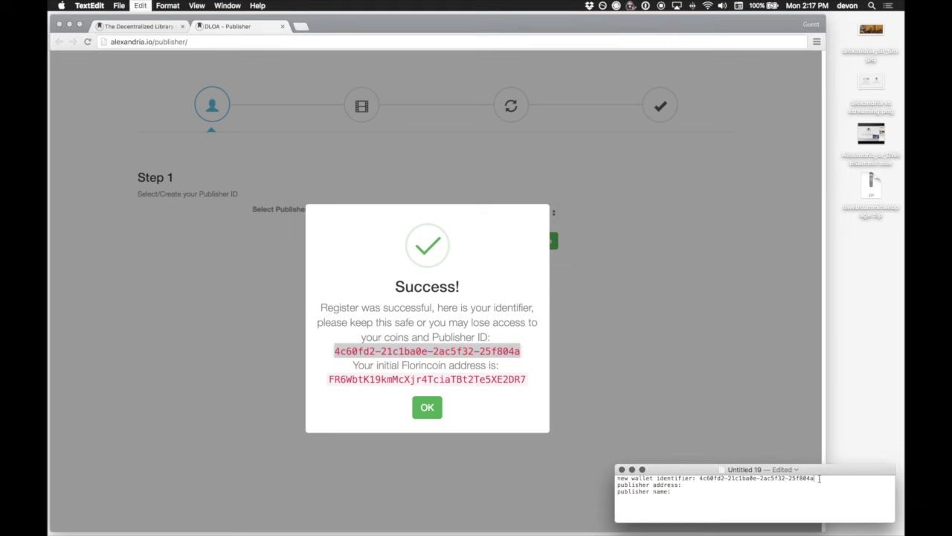
key("super+Tab")
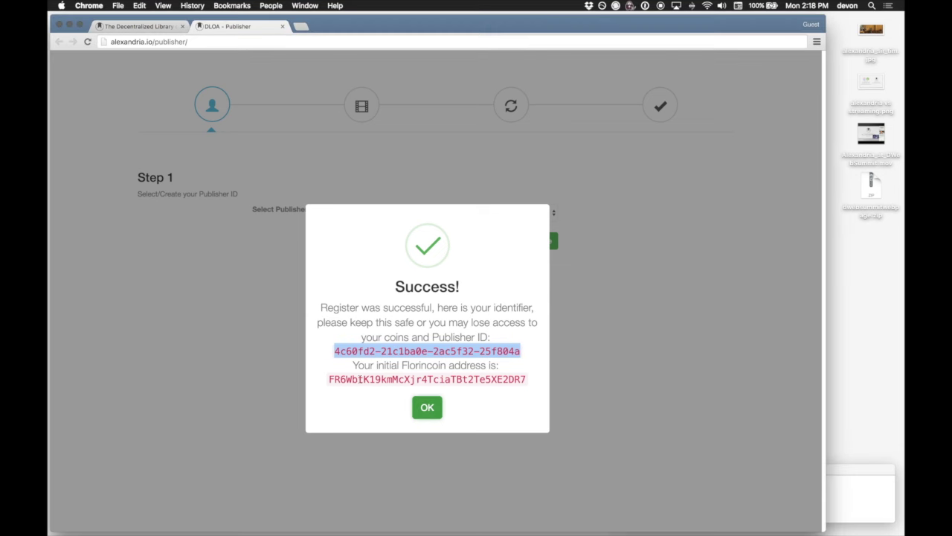
Add the initial Florincoin address to the notes after the publisher address, then dismiss the success message.
left_click_drag(330, 379, 532, 378)
key("super+c")
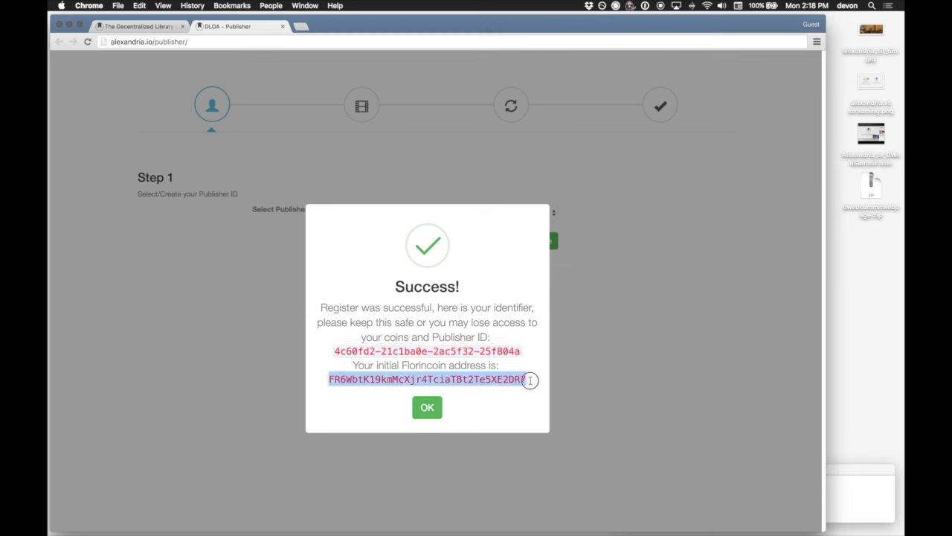
left_click(834, 479)
key("super+v")
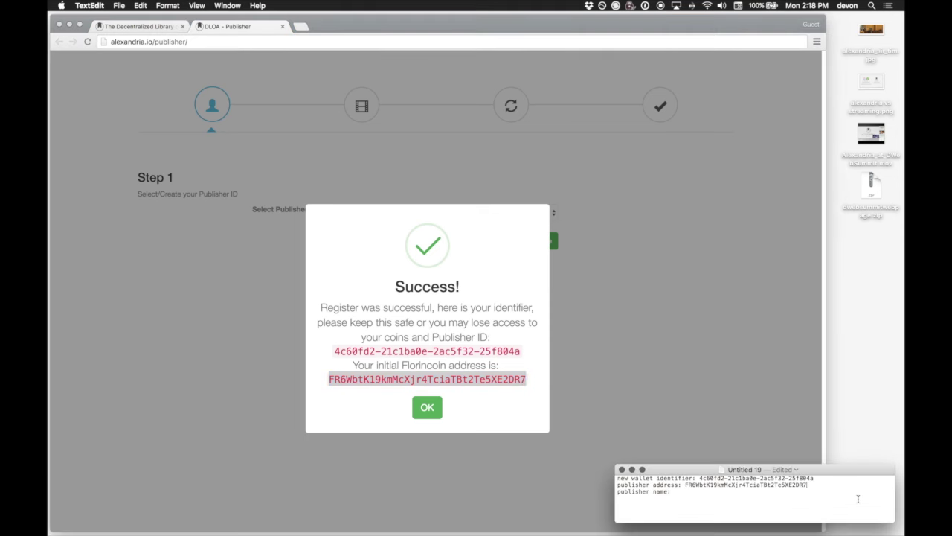
left_click(484, 395)
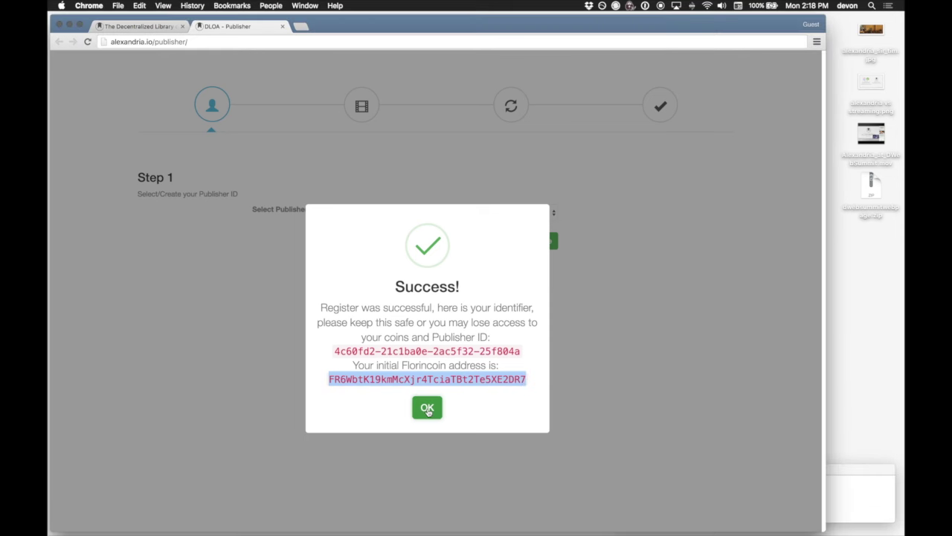
left_click(427, 407)
Buy FLO through TradeBot from Wallet Info so the balance reads 60.55261328, then close Wallet Info.
left_click(418, 240)
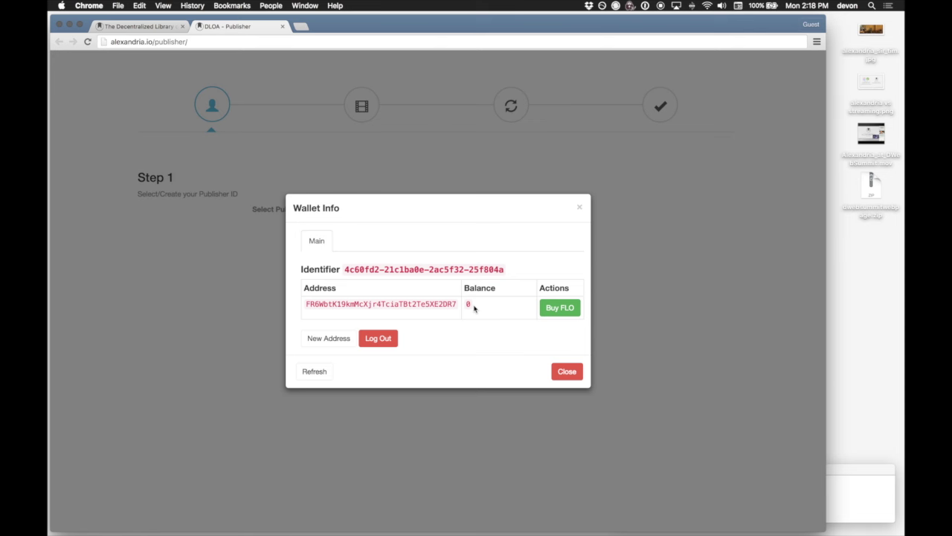
left_click(557, 310)
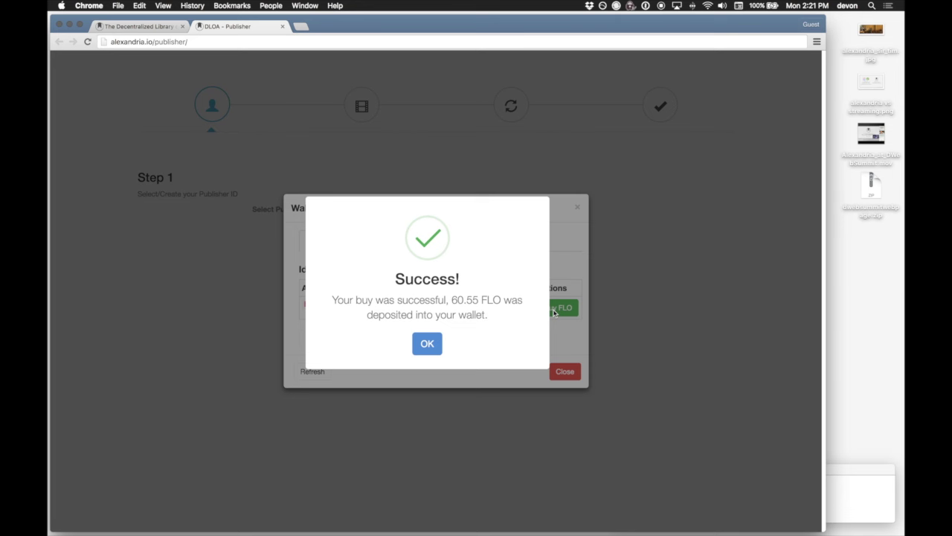
left_click(429, 344)
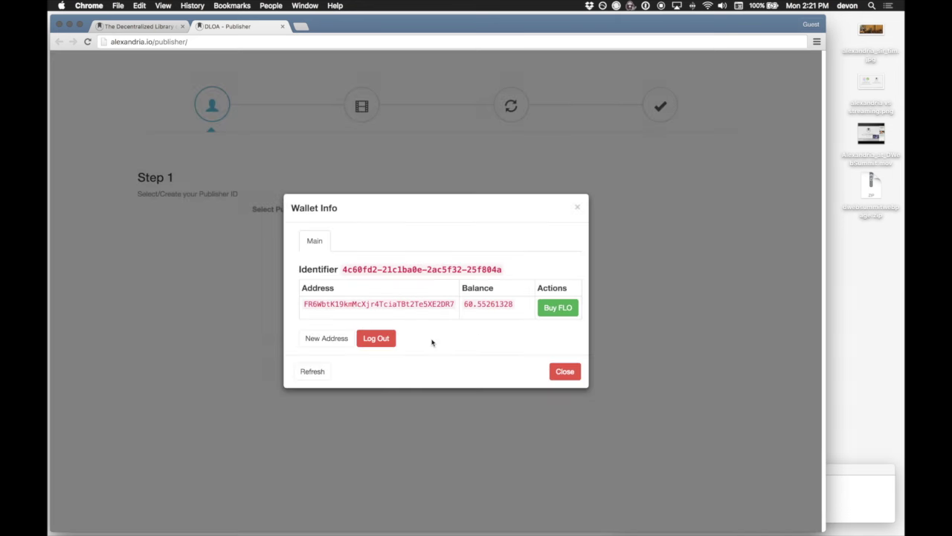
left_click(565, 374)
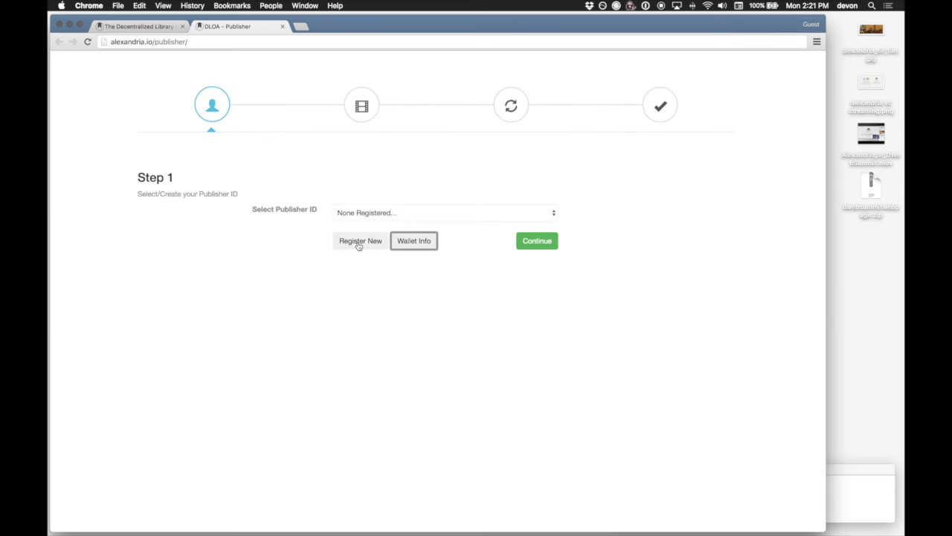
Fill in the publisher name and the user's e-mail in the Register New publisher form.
left_click(360, 211)
left_click(361, 213)
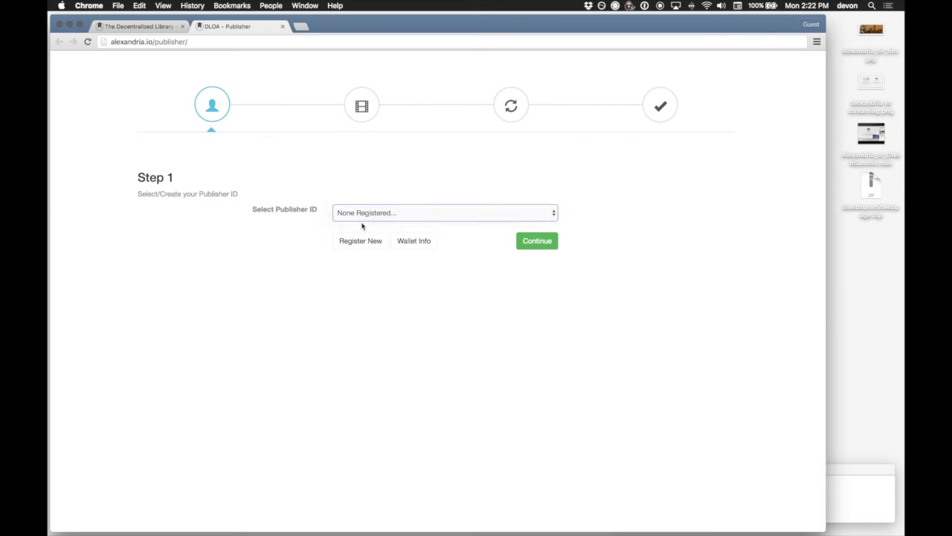
left_click(366, 247)
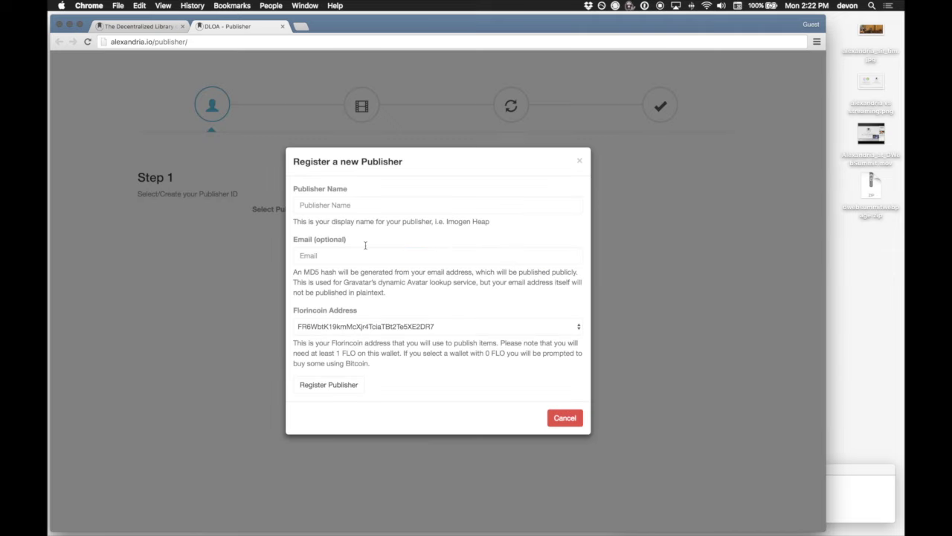
left_click(352, 205)
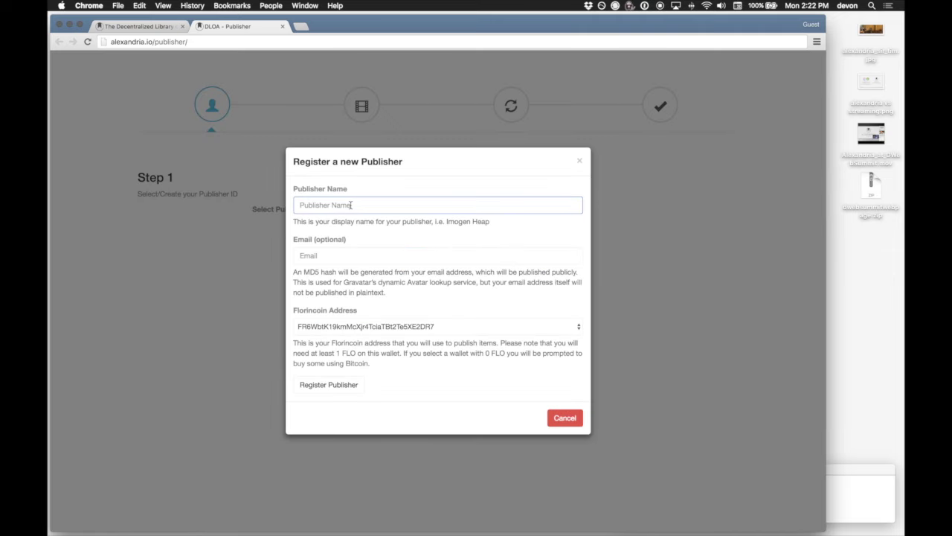
type("FR6Wbt")
left_click(348, 255)
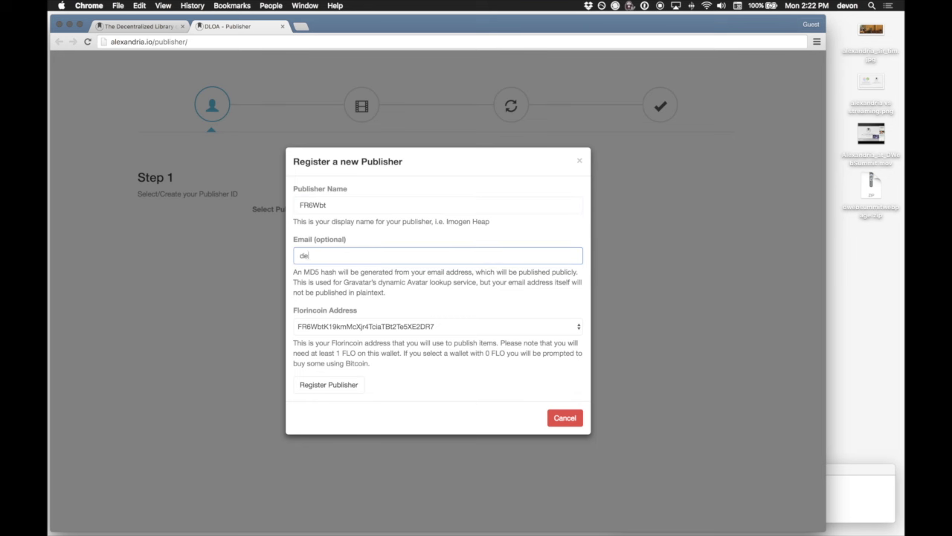
Submit the registration so FR6Wbt becomes the Publisher ID, and continue to Step 2.
left_click(336, 389)
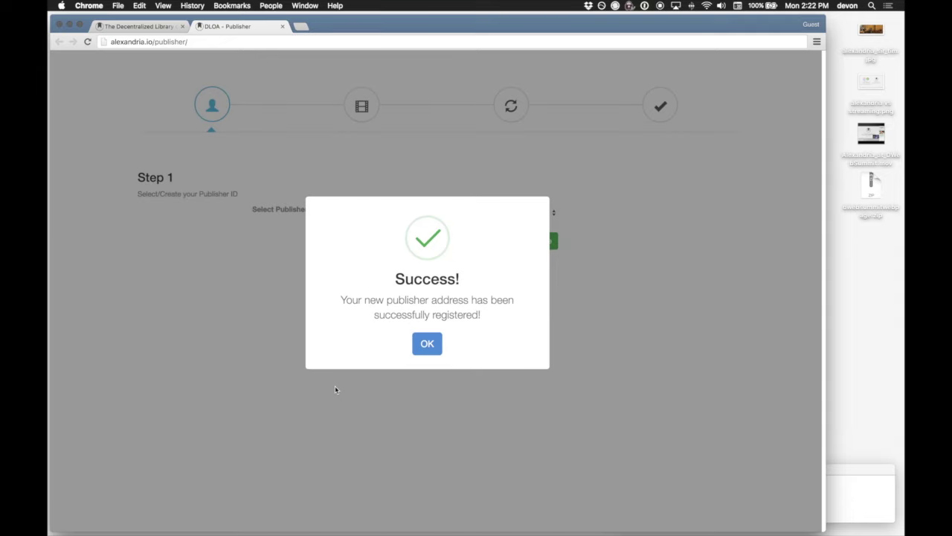
left_click(434, 349)
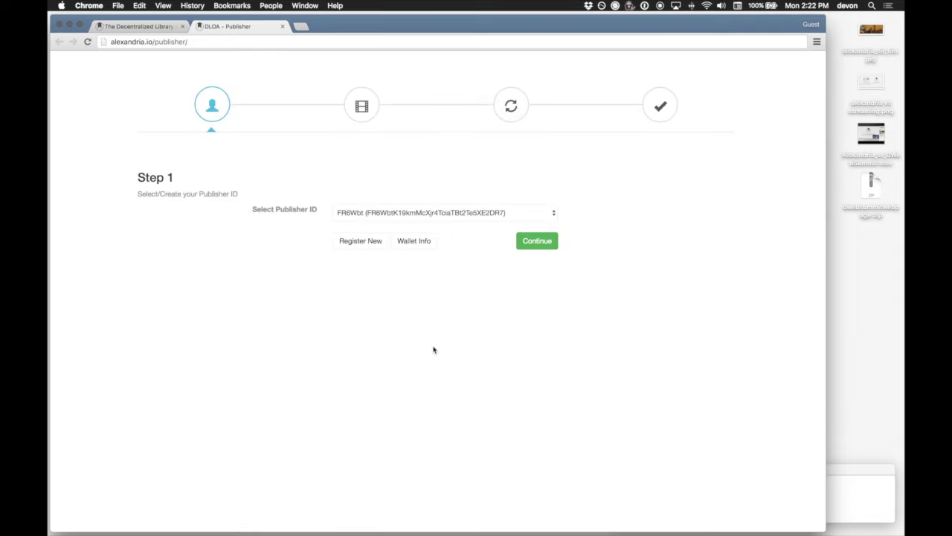
left_click(547, 243)
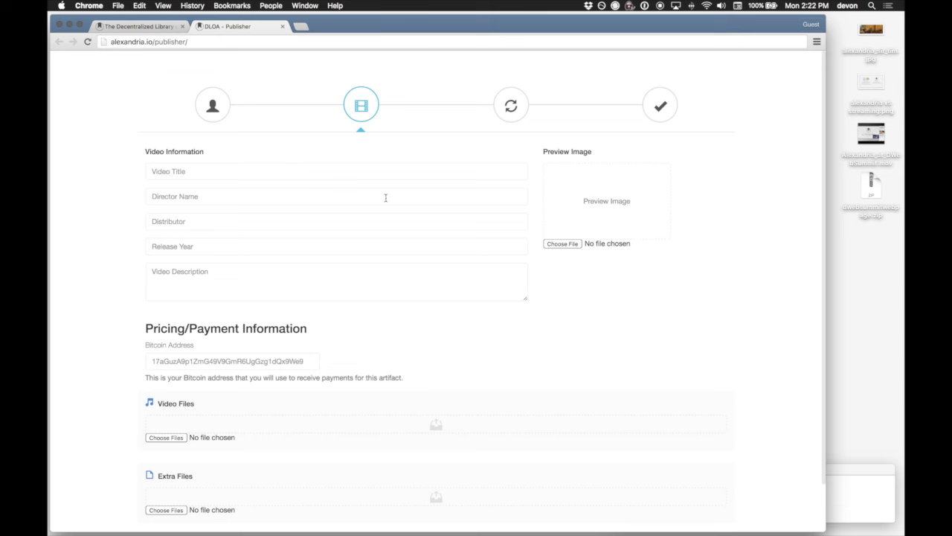
Enter the title 'Alexandria at the Decentralized Web Summit' and release year 2016.
left_click(288, 173)
type("Alex")
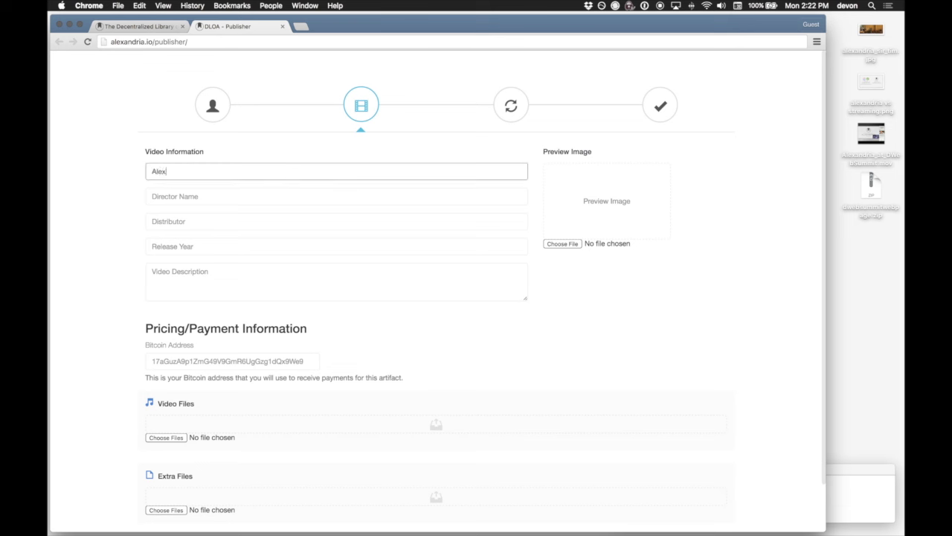
type("andria at the Decentralized Web Summit")
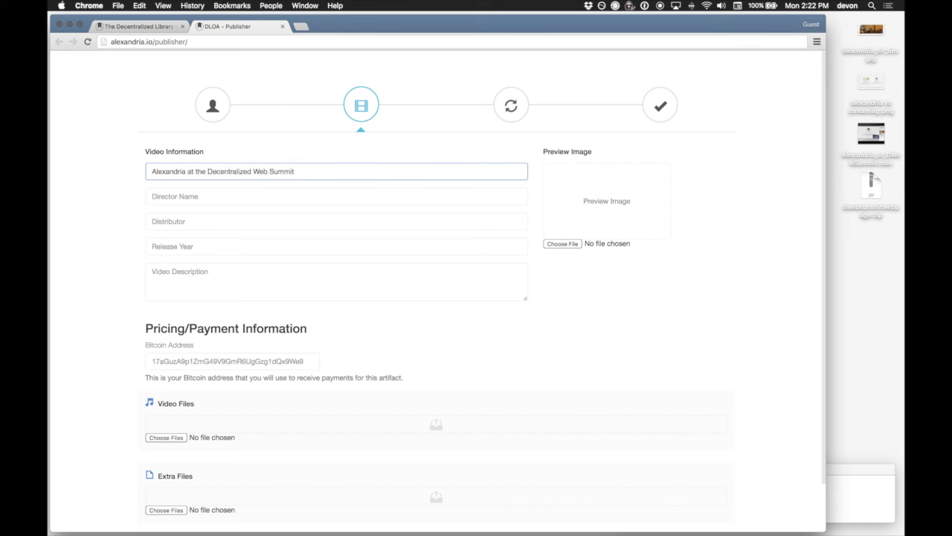
left_click(152, 197)
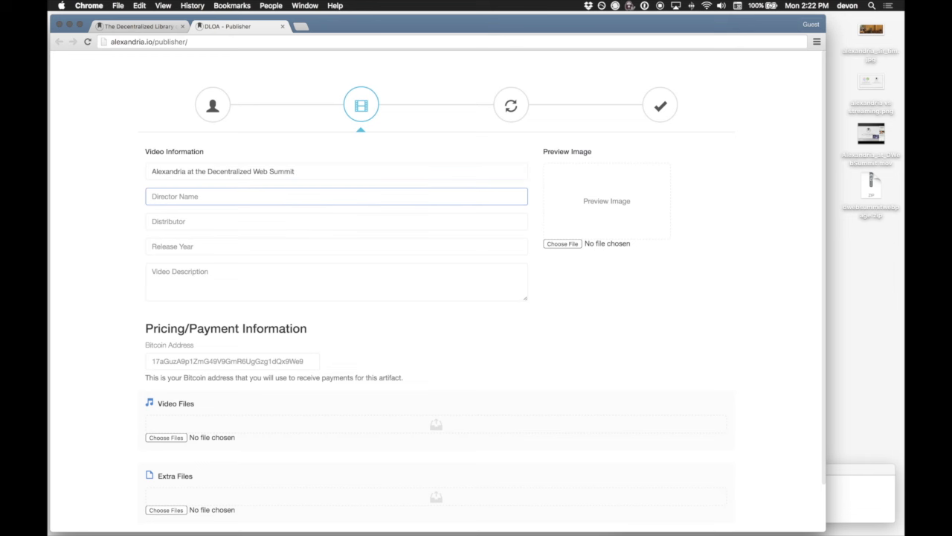
left_click(152, 221)
left_click(152, 247)
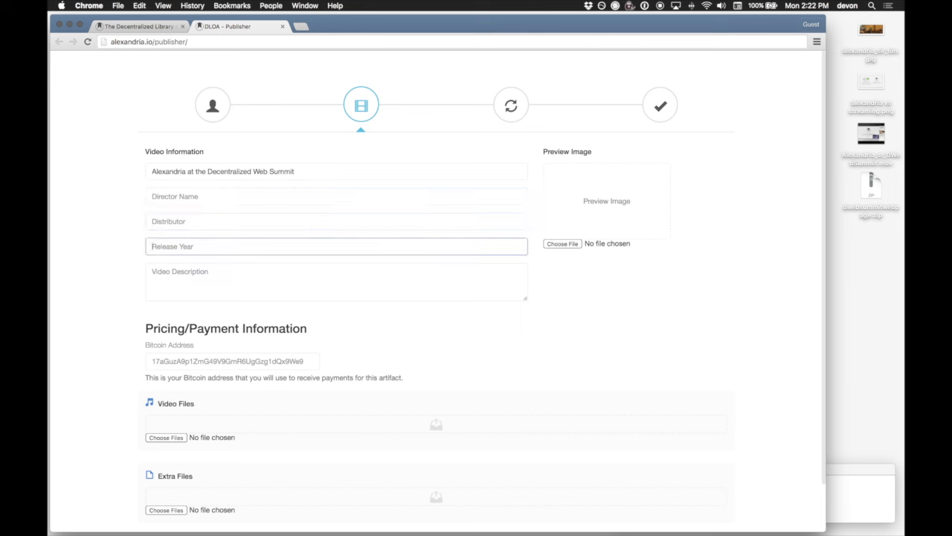
type("2016")
key("Tab")
Select and copy the Cofounders description paragraph at the end of the TextEdit notes.
left_click(854, 485)
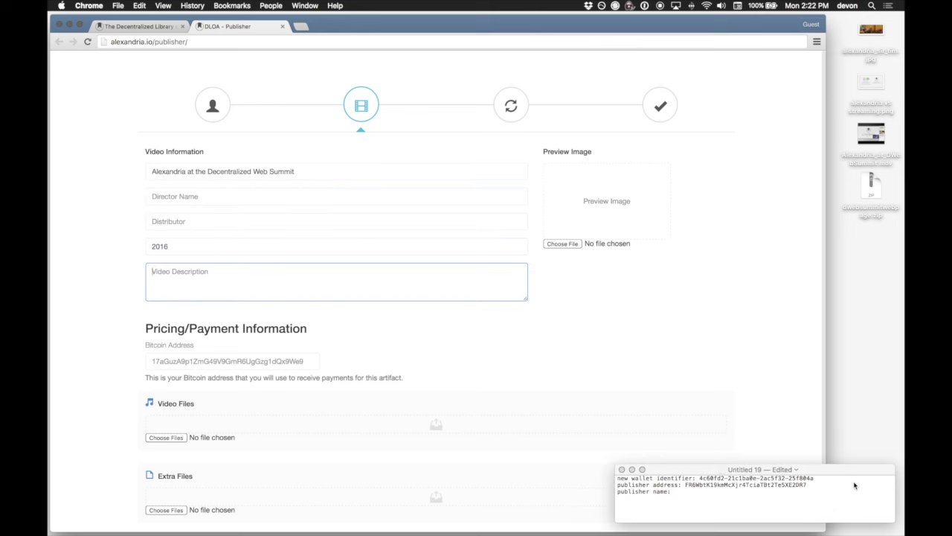
scroll(814, 497, "down", 10)
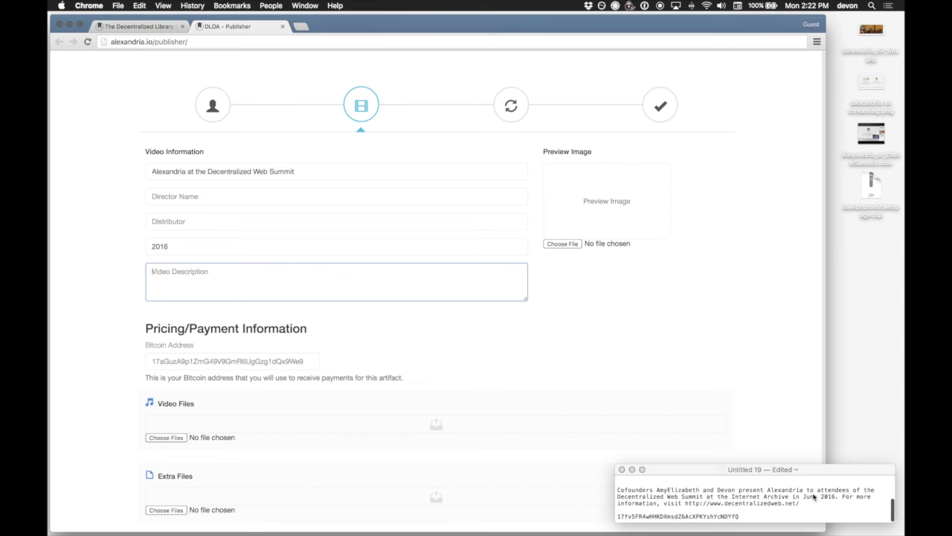
scroll(814, 497, "up", 5)
left_click(804, 492)
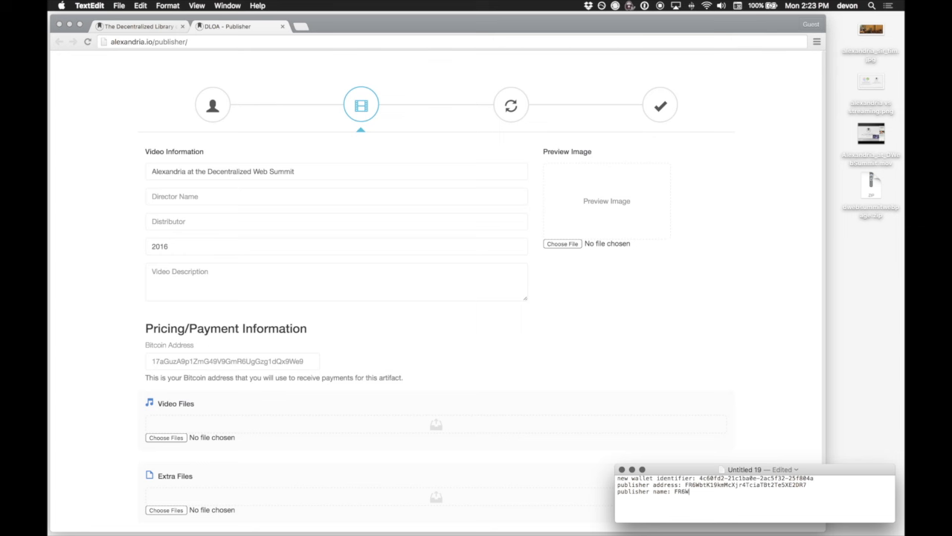
scroll(778, 502, "down", 5)
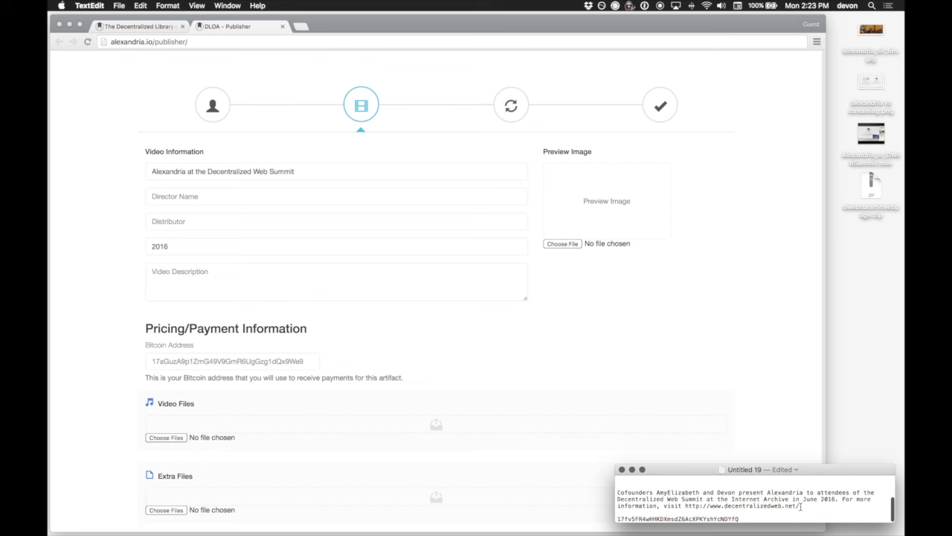
left_click_drag(801, 506, 617, 492)
key("super+c")
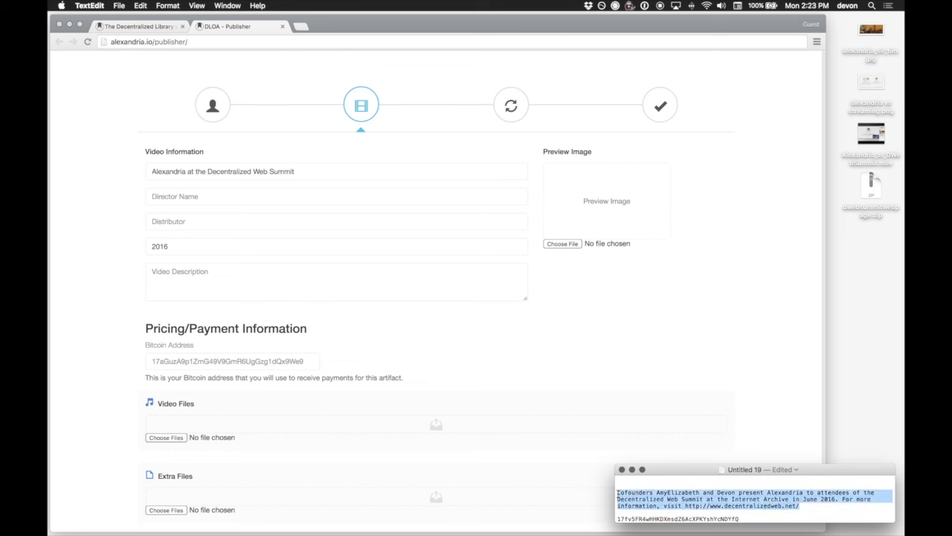
left_click(239, 282)
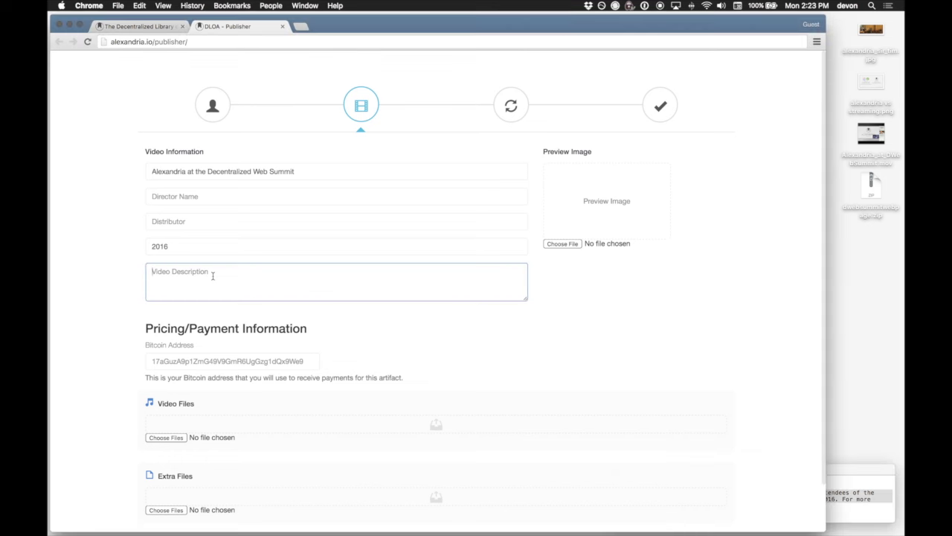
Paste the description, choose alexandria vs streaming.png as preview, and add Alexandria_at_DWebSummit.mov.
key("super+v")
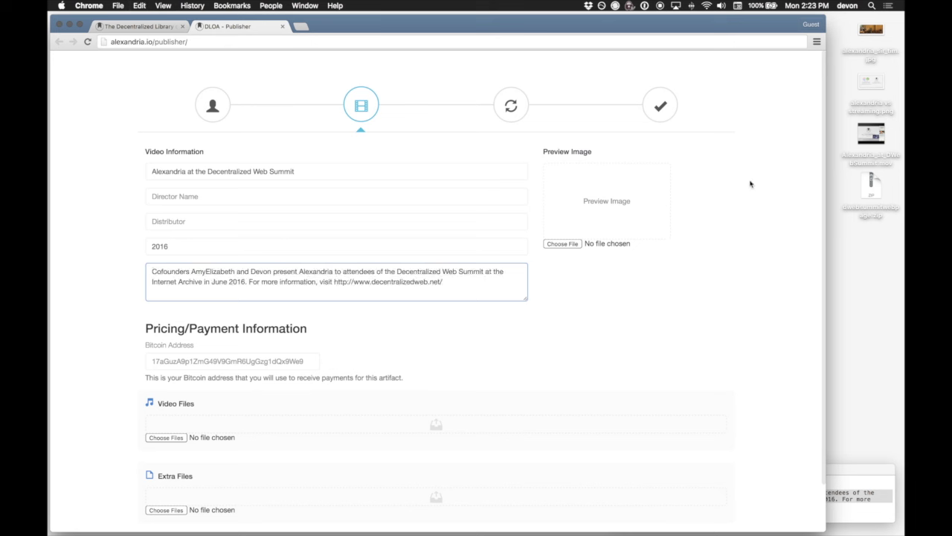
left_click(573, 244)
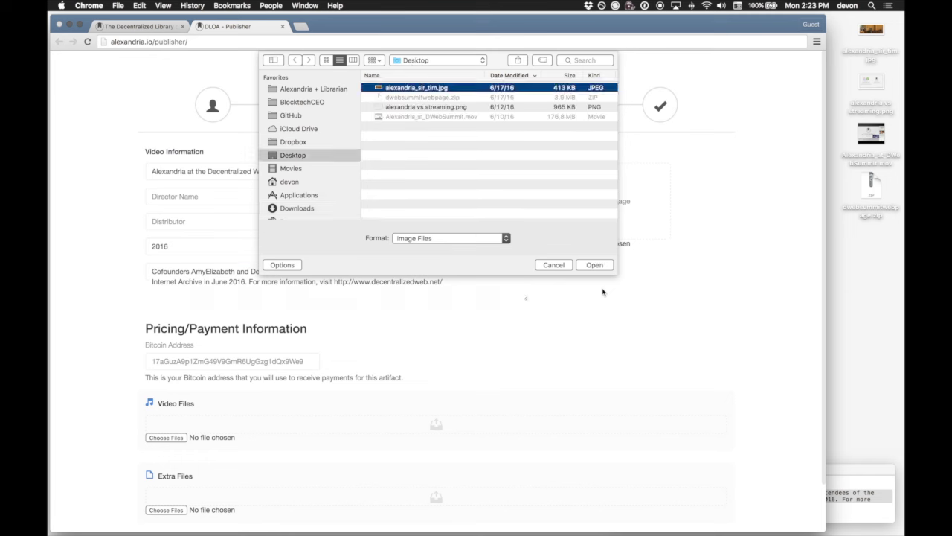
key("Down")
key("Return")
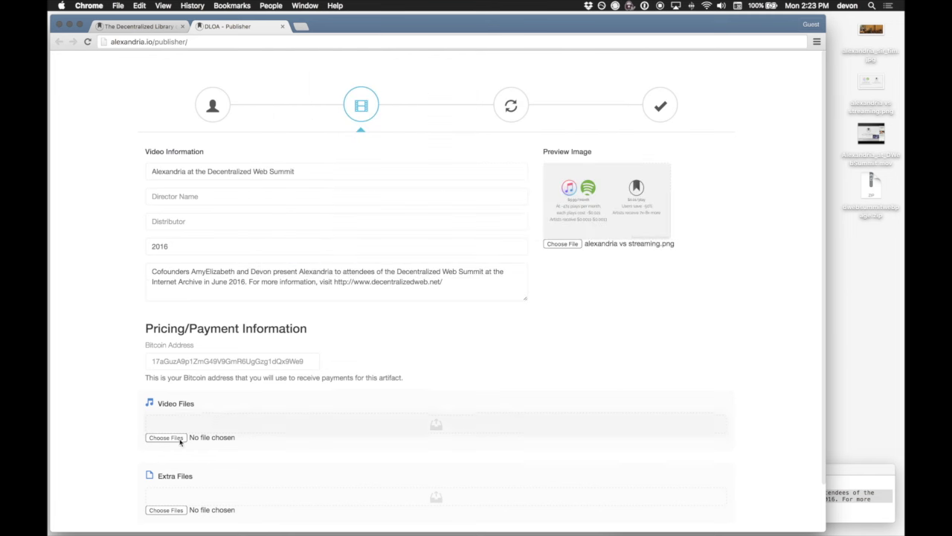
left_click_drag(871, 134, 215, 426)
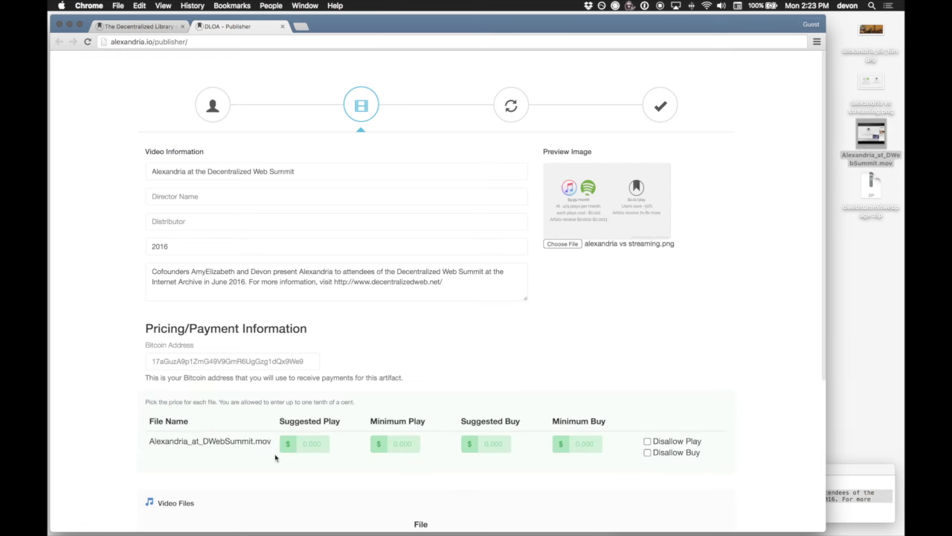
scroll(327, 471, "down", 5)
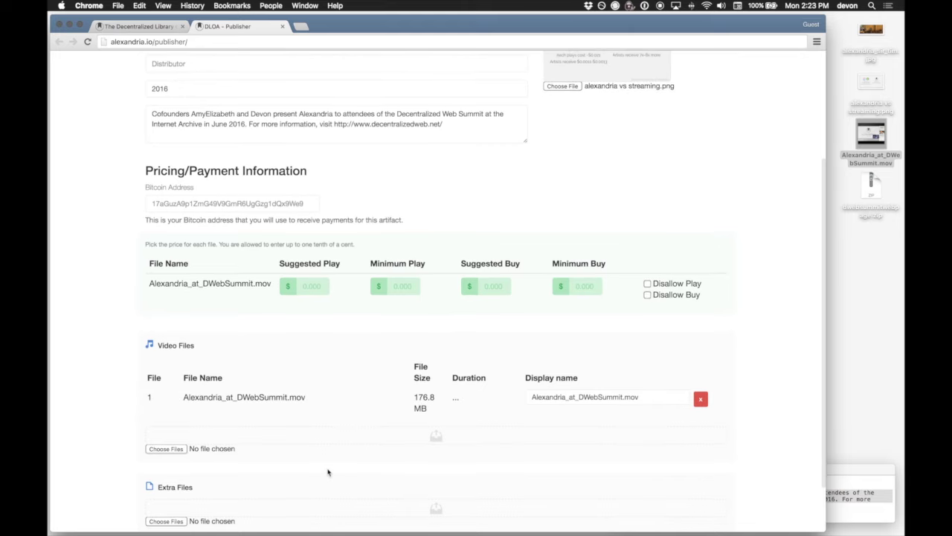
Attach alexandria_sir_tim.jpg and dwebsummitwebpage.zip as extra files, with the zip typed as Zip File.
scroll(327, 472, "down", 1)
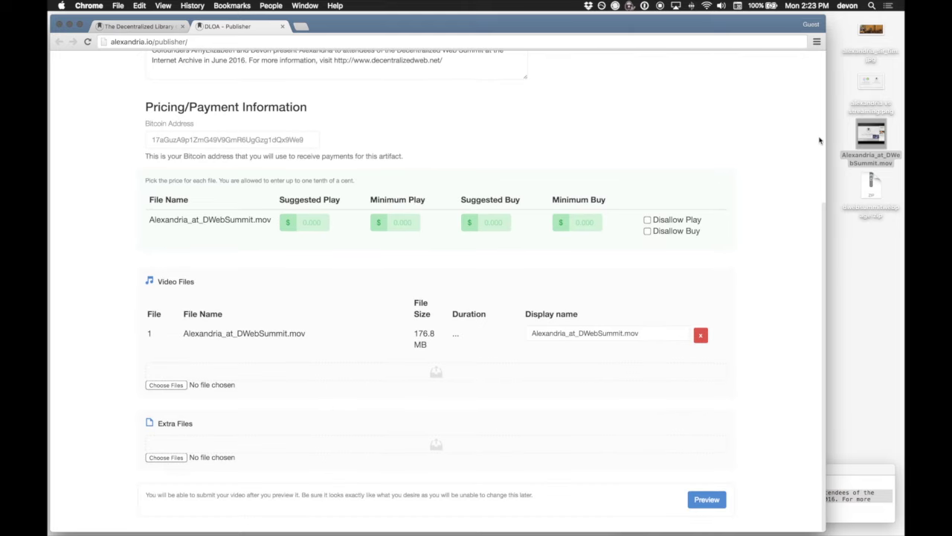
left_click_drag(871, 31, 299, 448)
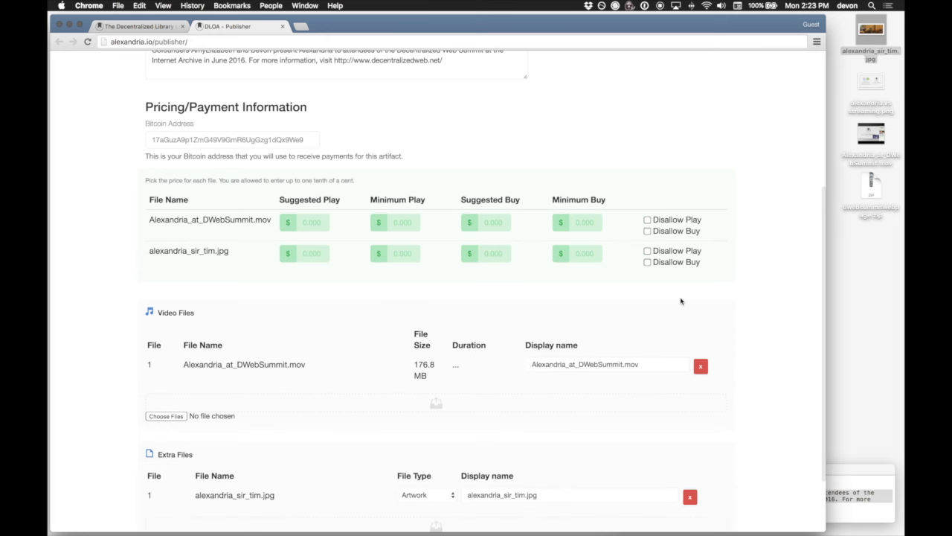
scroll(680, 299, "down", 3)
left_click_drag(871, 188, 313, 448)
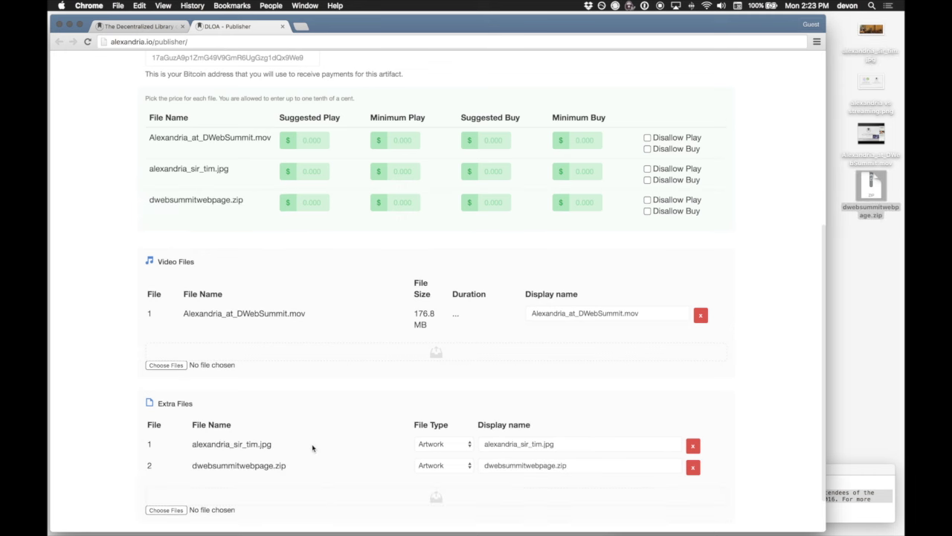
left_click(449, 468)
left_click(438, 477)
scroll(590, 371, "up", 10)
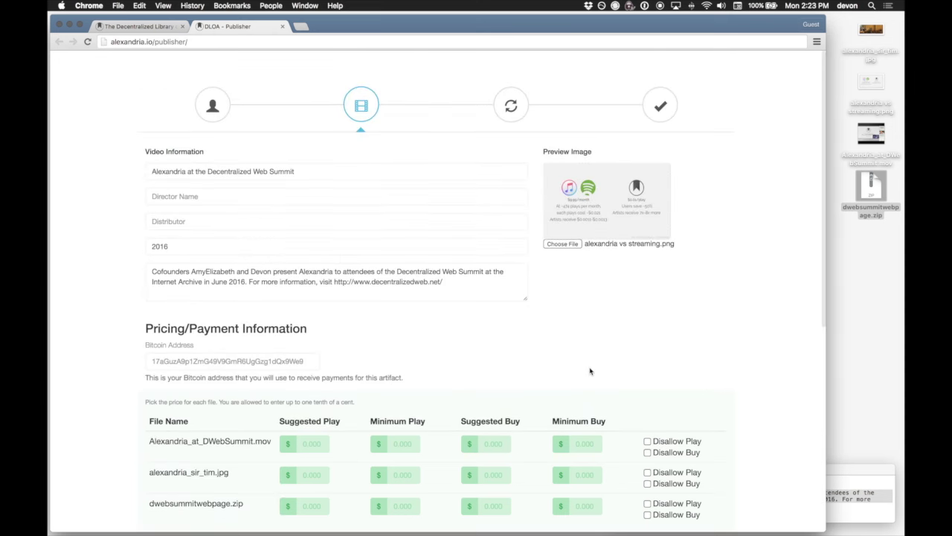
scroll(591, 369, "down", 6)
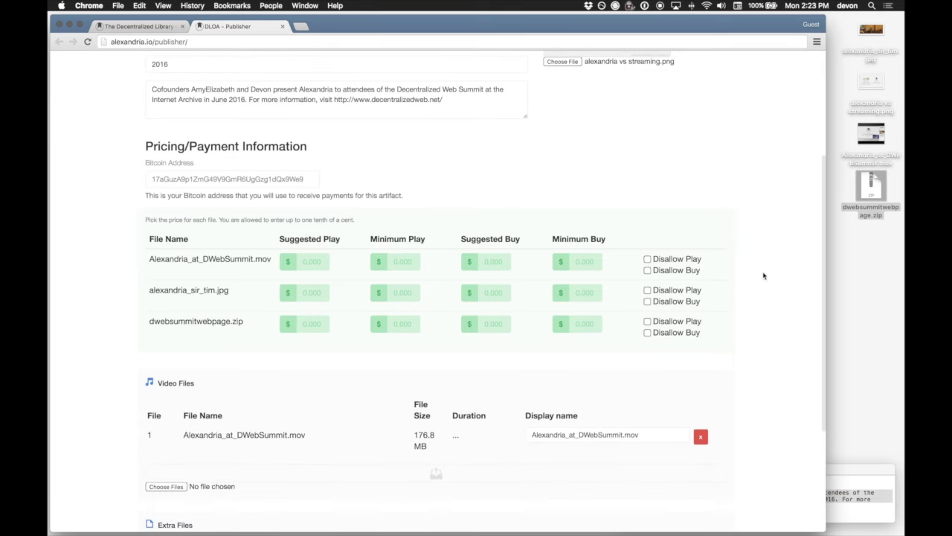
Copy the saved Bitcoin address from the TextEdit notes into the Bitcoin Address field.
left_click_drag(858, 465, 646, 467)
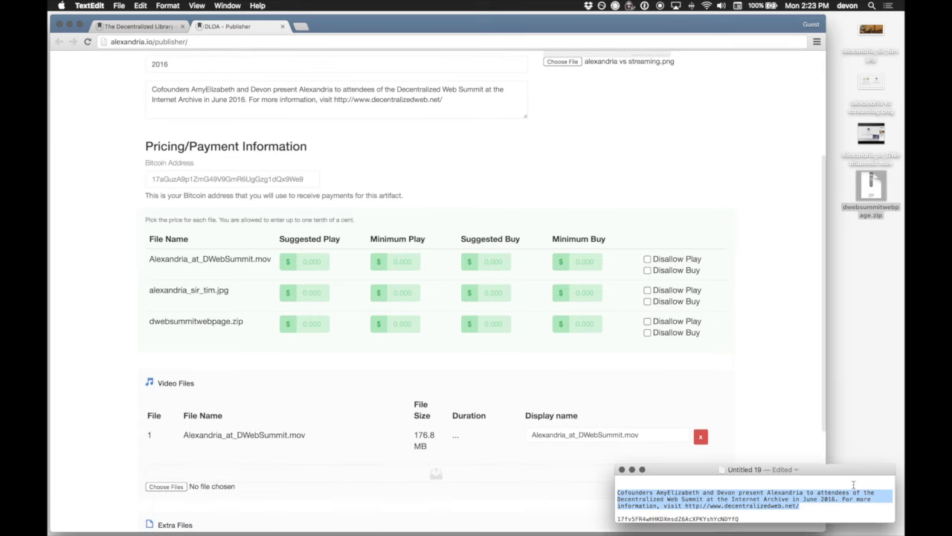
left_click(720, 521)
double_click(721, 521)
key("super+c")
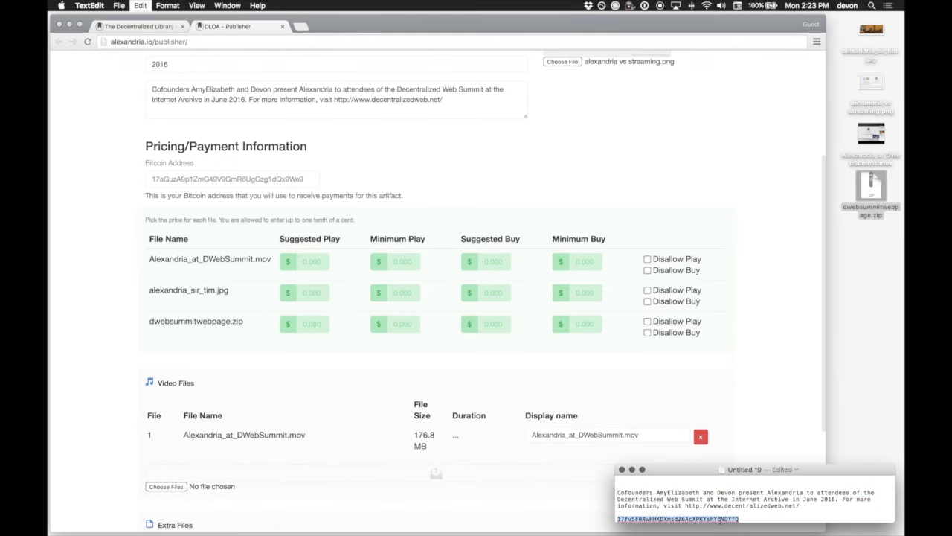
left_click(265, 179)
key("super+v")
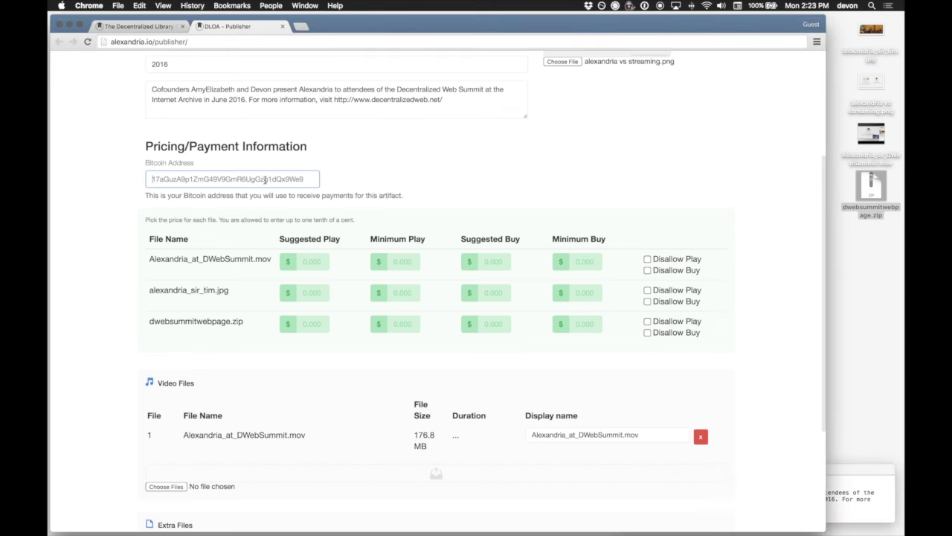
left_click(392, 183)
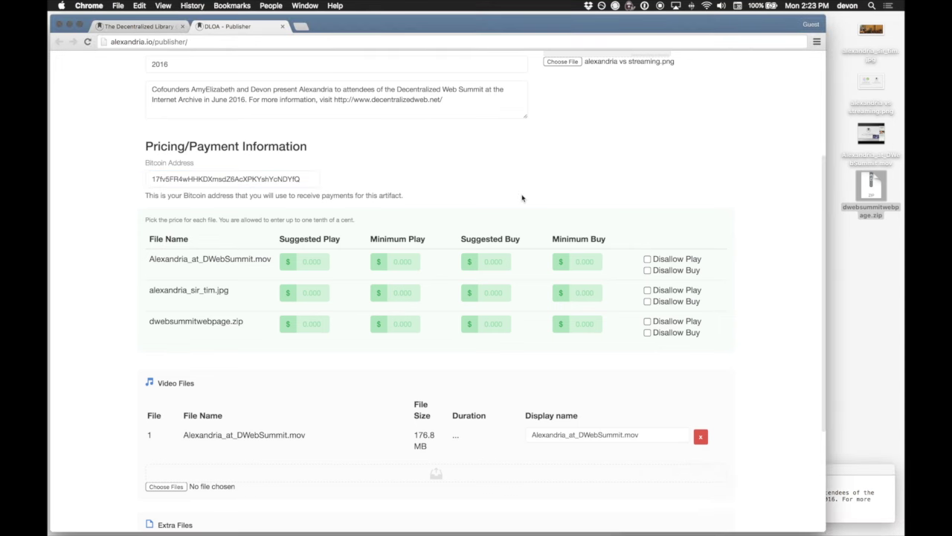
scroll(761, 334, "down", 5)
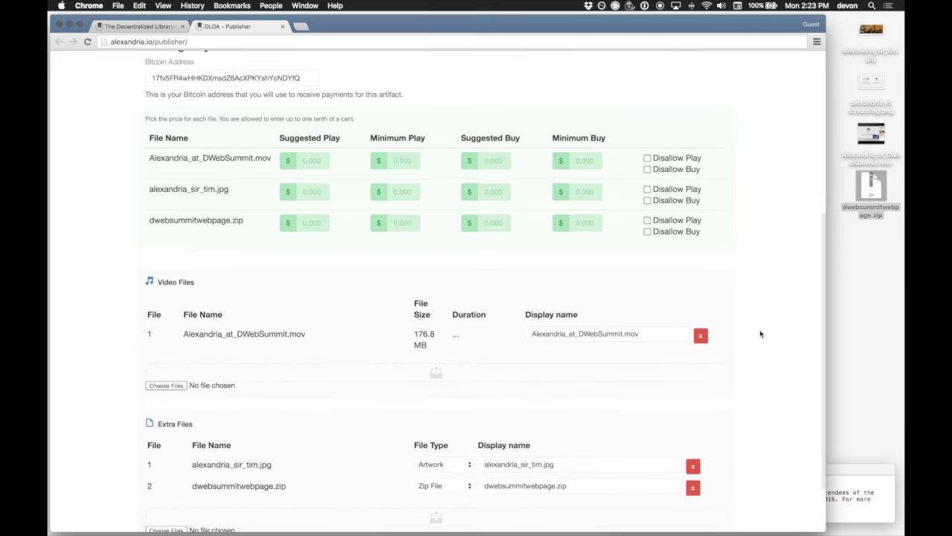
Preview the artifact, skim the video up to about 8:30, and submit it for publishing.
left_click(708, 499)
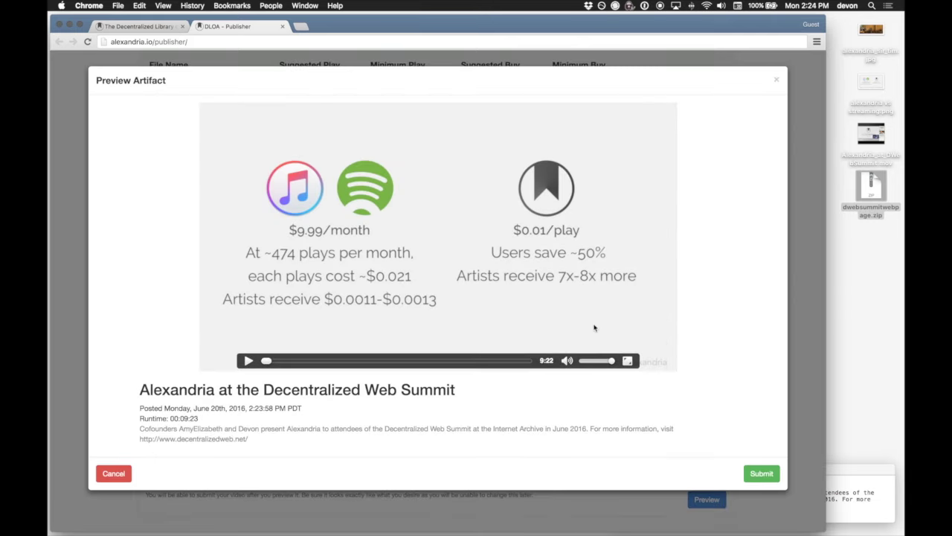
left_click_drag(304, 361, 422, 362)
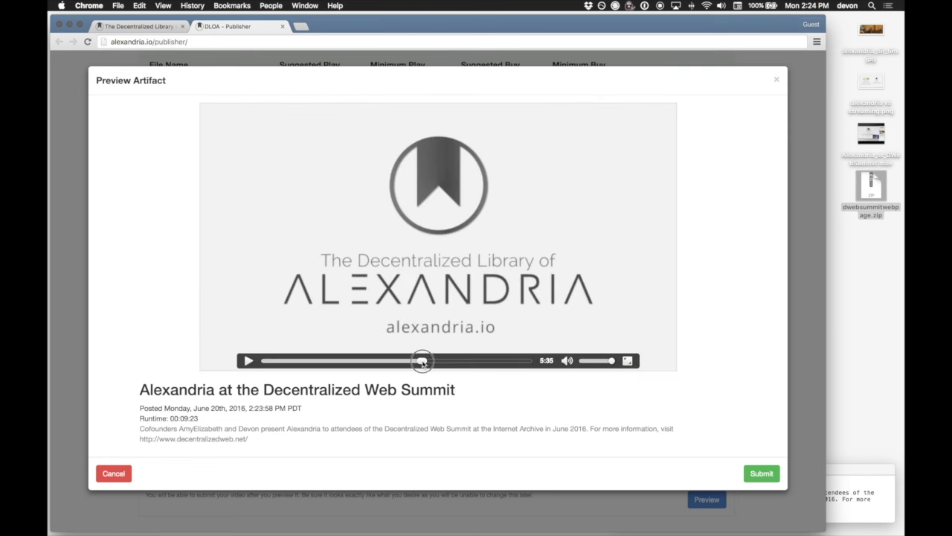
left_click(477, 362)
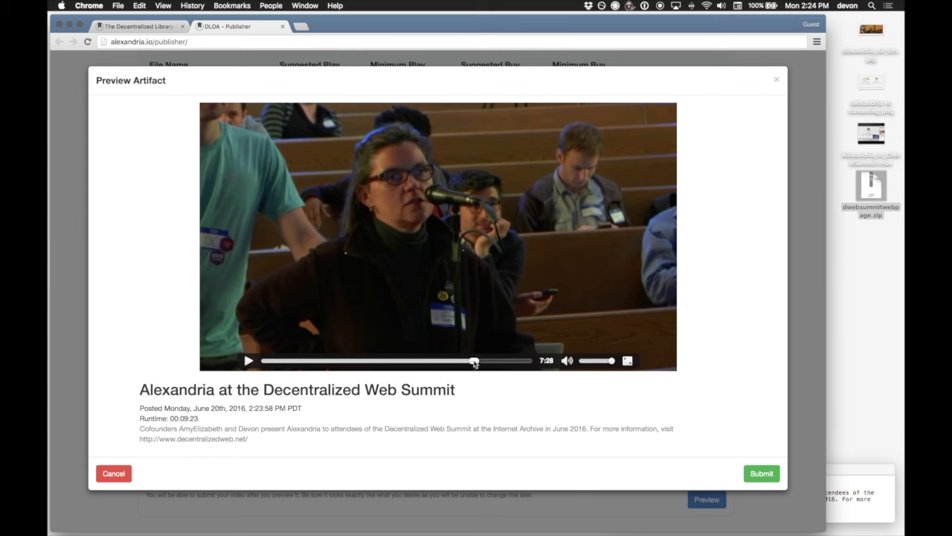
left_click(495, 362)
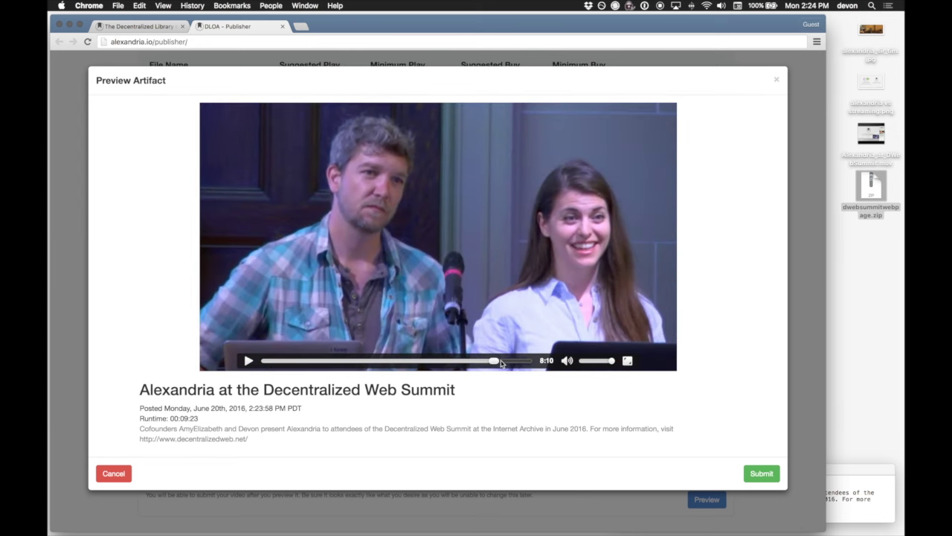
left_click(505, 363)
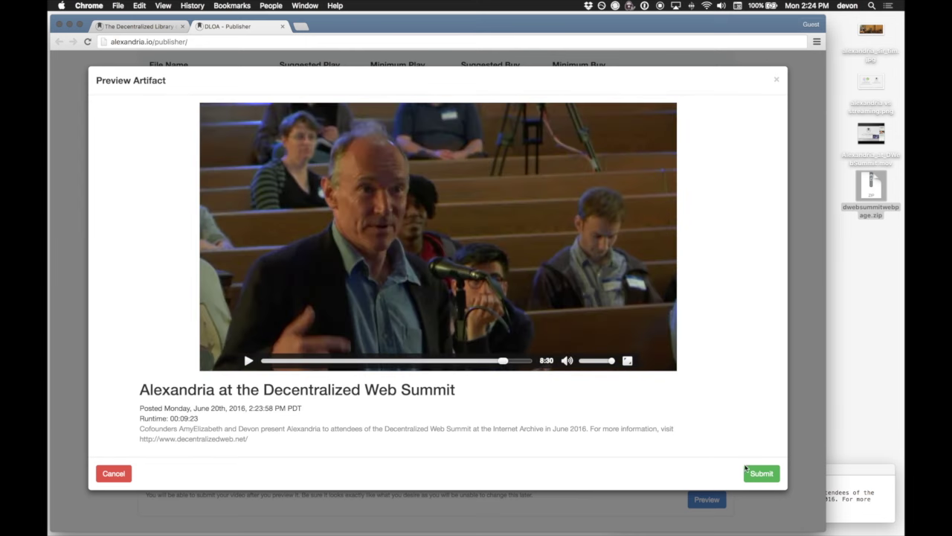
left_click(756, 474)
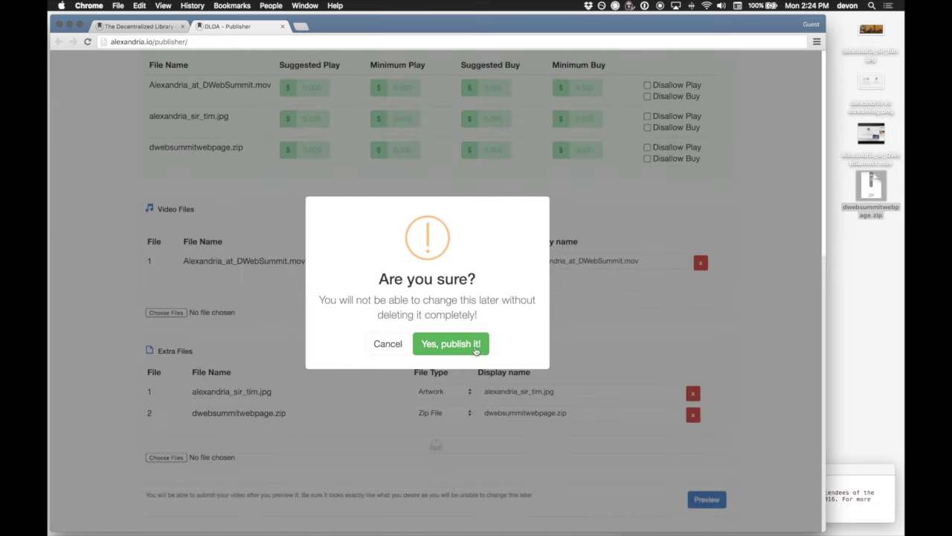
Confirm publishing the summit video artifact and acknowledge the success notice to reach the media browser.
left_click(468, 347)
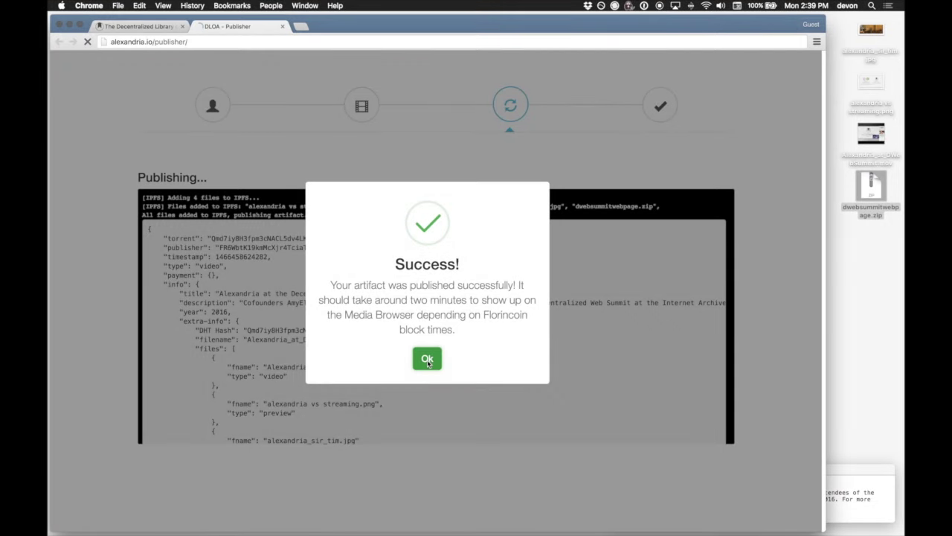
left_click(427, 359)
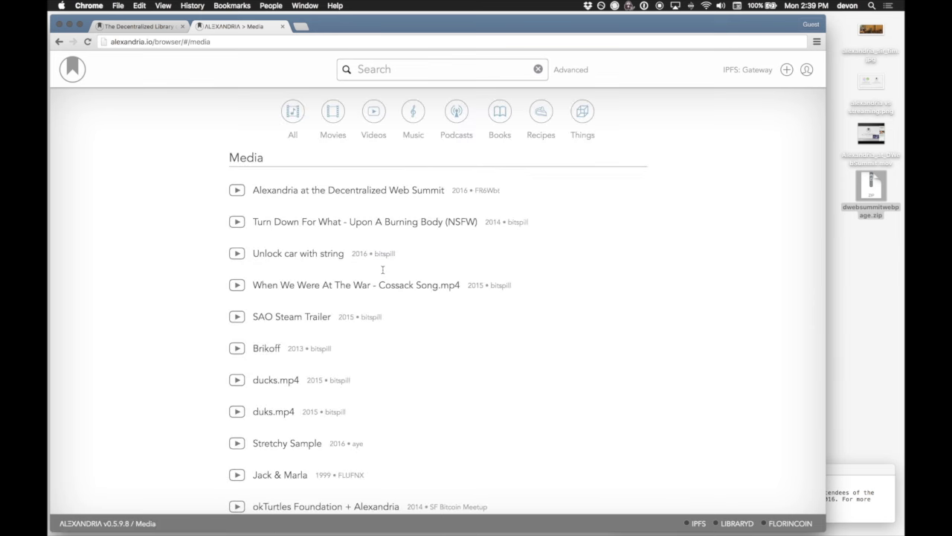
Open the summit artifact, play its video ahead to about 1:34, pause, and download alexandria_sir_tim.jpg.
left_click(359, 191)
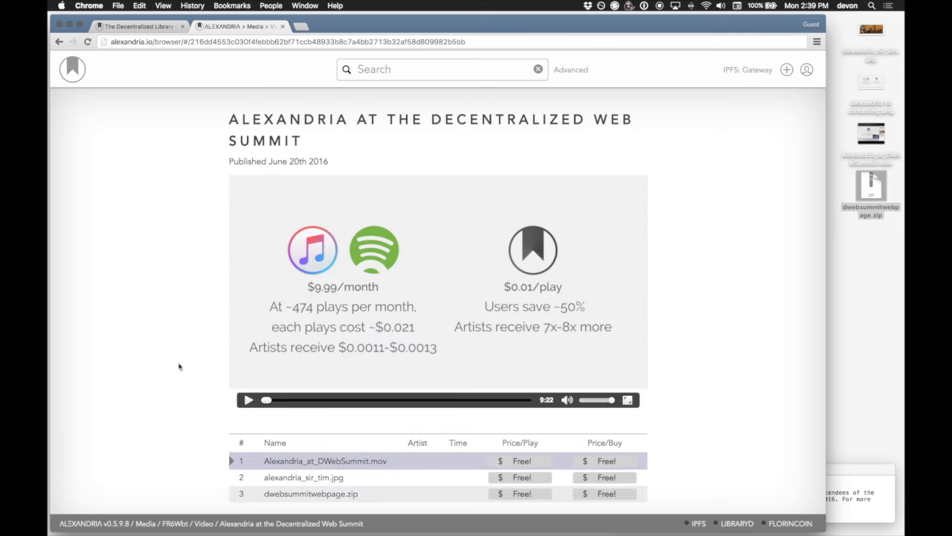
left_click(247, 400)
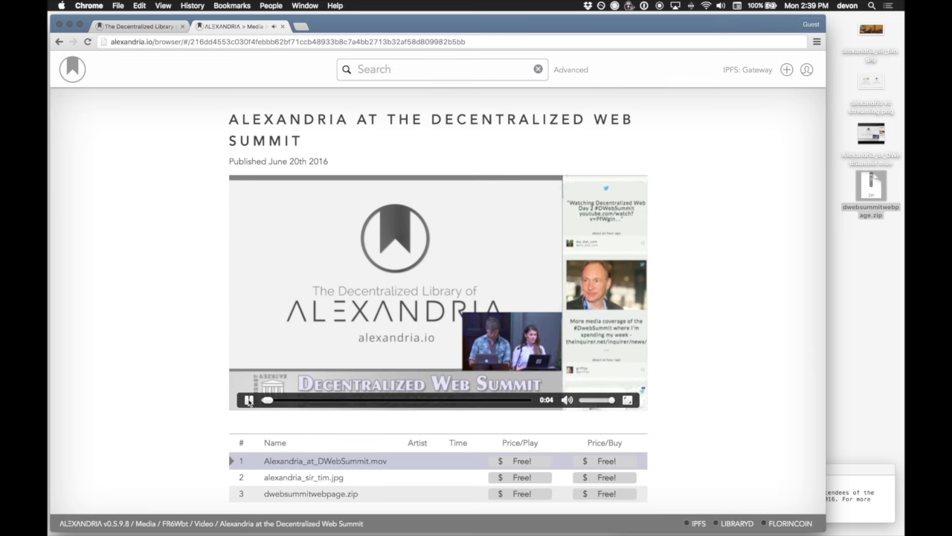
left_click(289, 400)
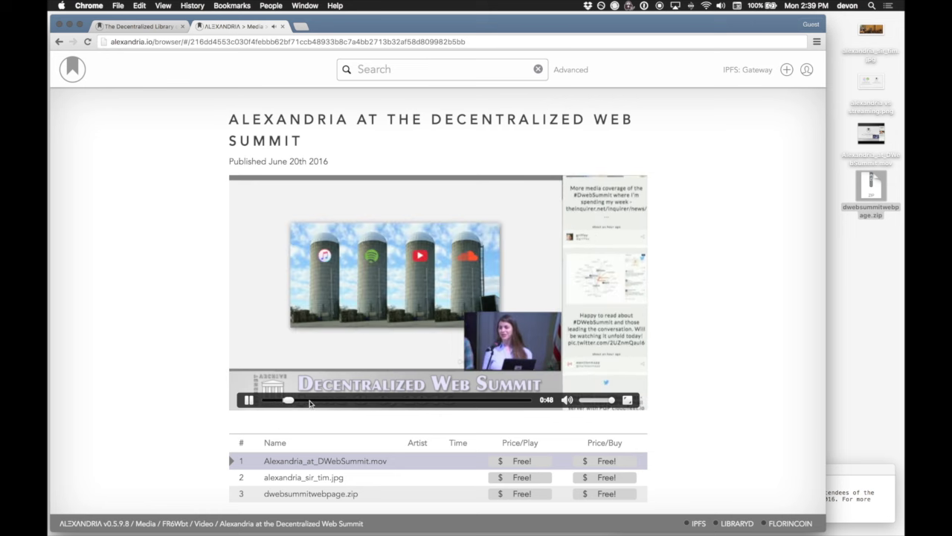
left_click(309, 400)
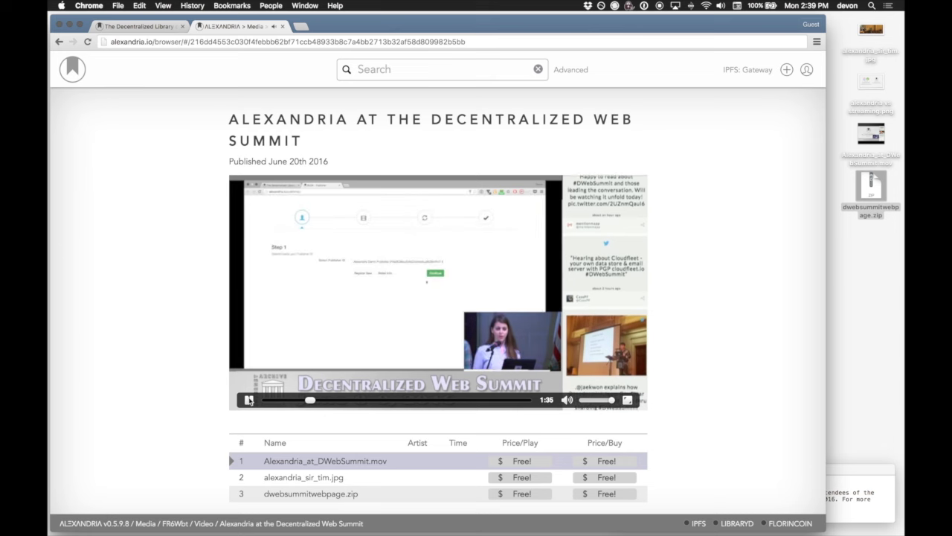
left_click(249, 400)
scroll(195, 414, "down", 3)
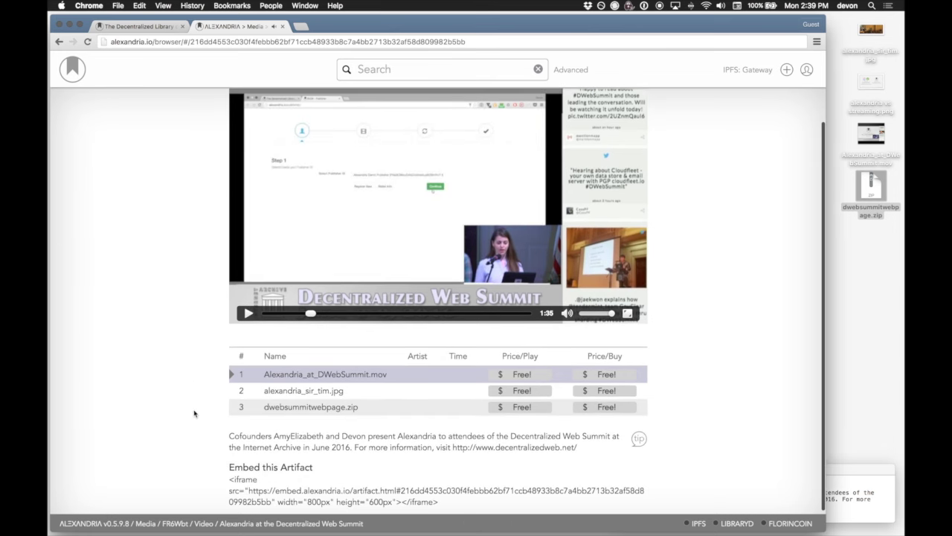
left_click(602, 393)
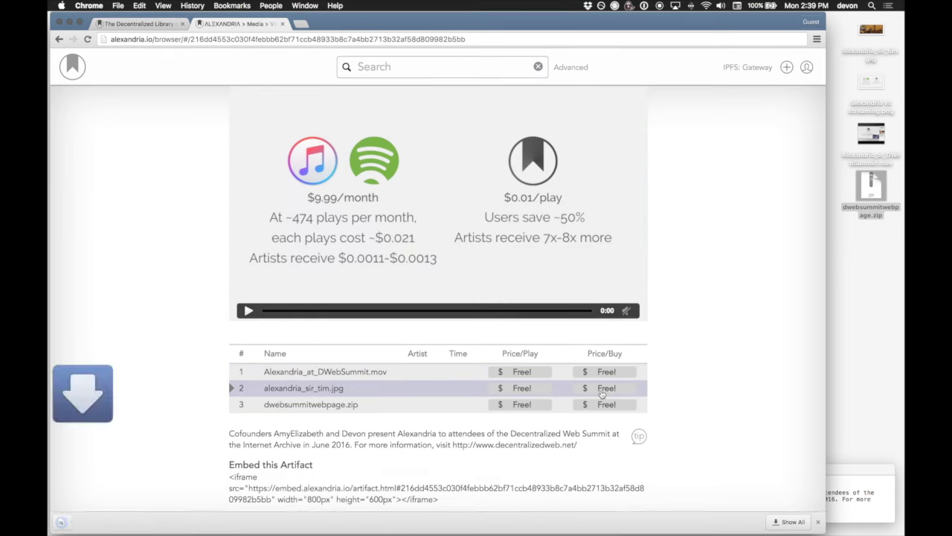
Download dwebsummitwebpage.zip and view the alexandria_sir_tim.jpg photo in Preview.
left_click(607, 405)
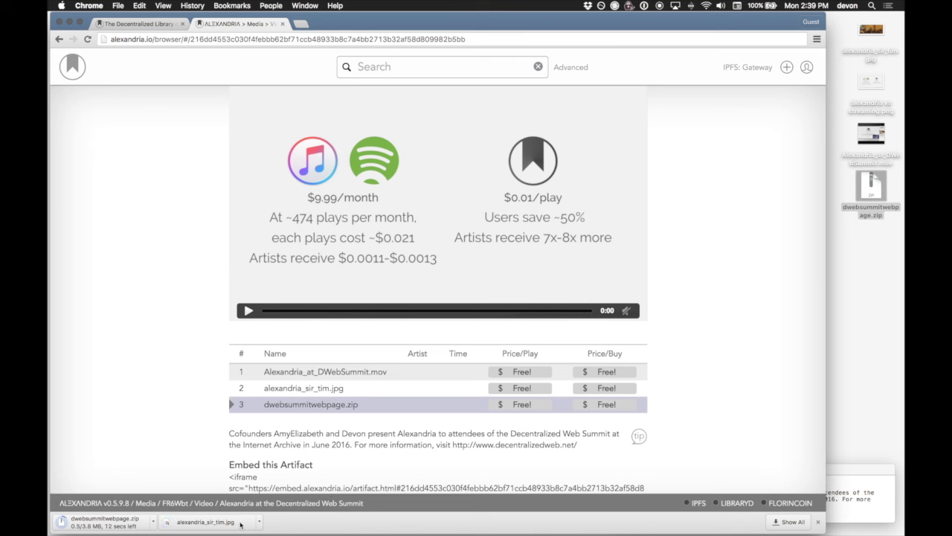
left_click(206, 522)
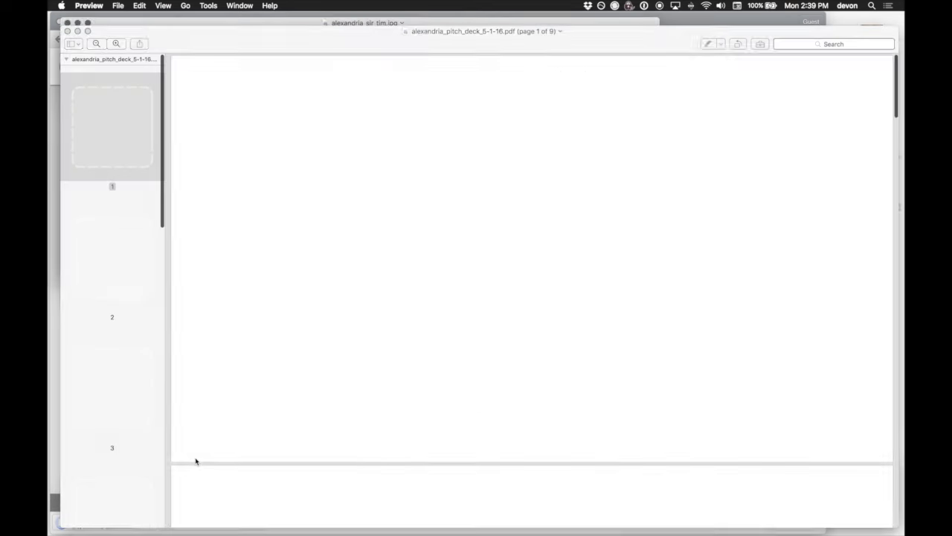
key("super+q")
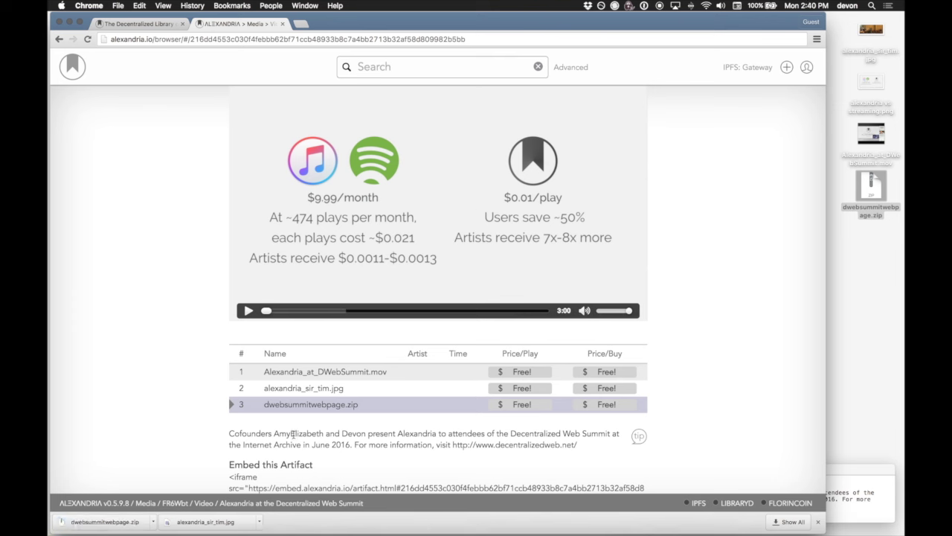
Reopen alexandria_sir_tim.jpg, return to the artifact page, and open the downloaded dwebsummitwebpage.zip.
left_click(245, 525)
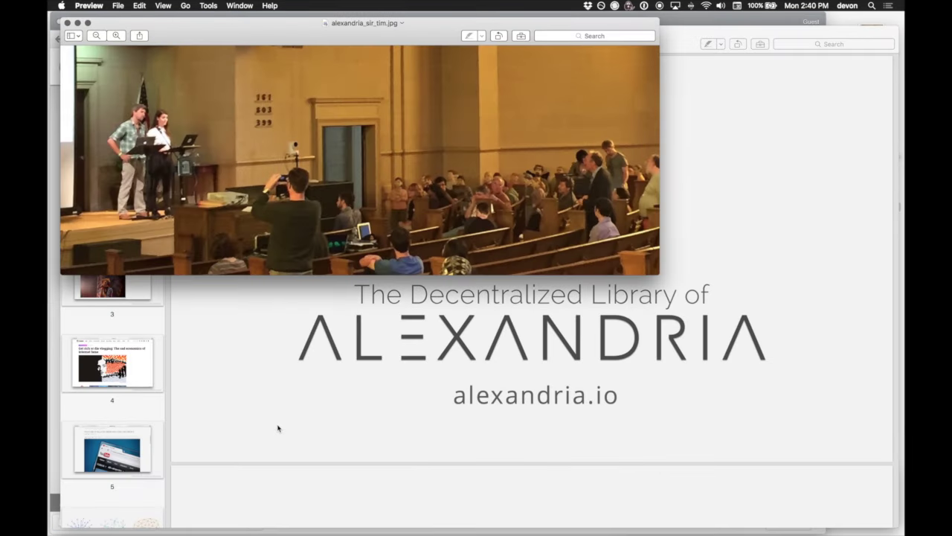
left_click(52, 402)
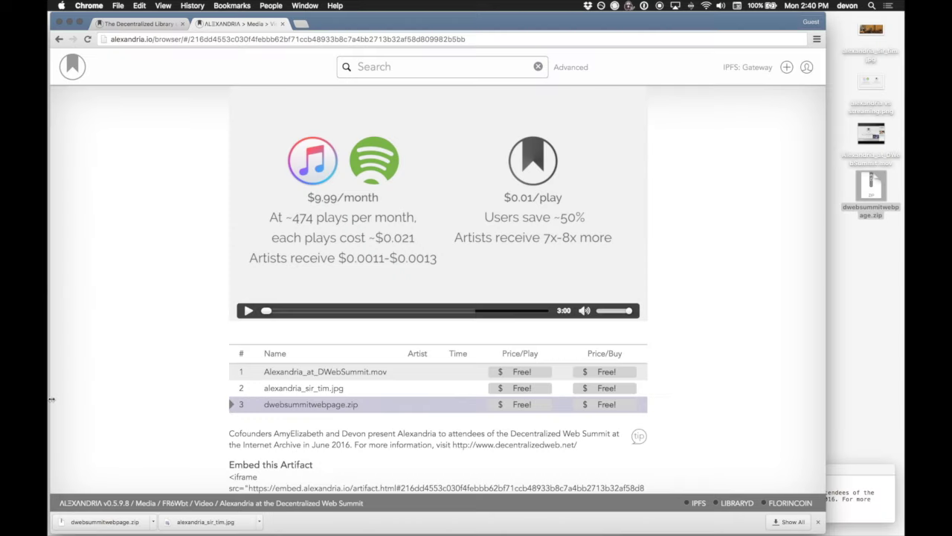
left_click(146, 523)
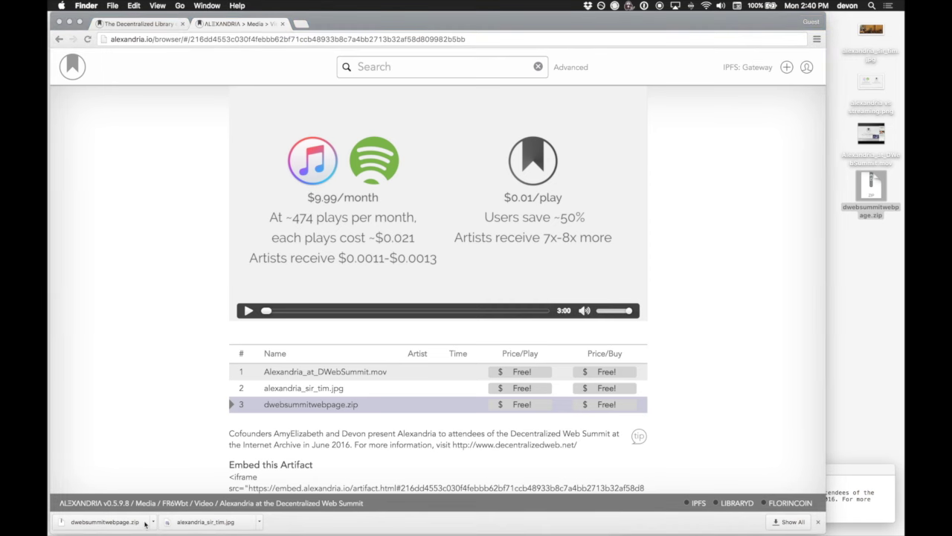
Open the summit HTML page from the unzipped dwebsummitwebpage folder, then return to the Alexandria tab.
key("Down")
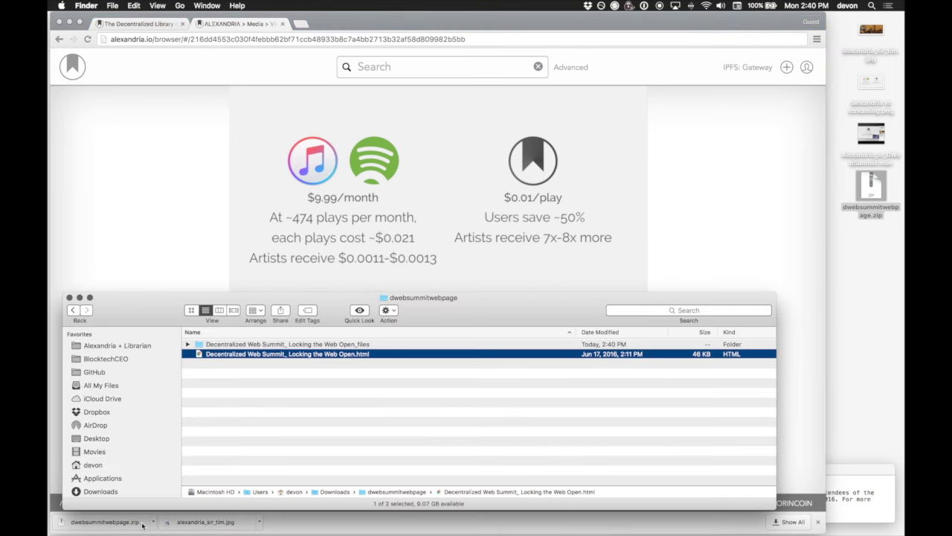
key("super+o")
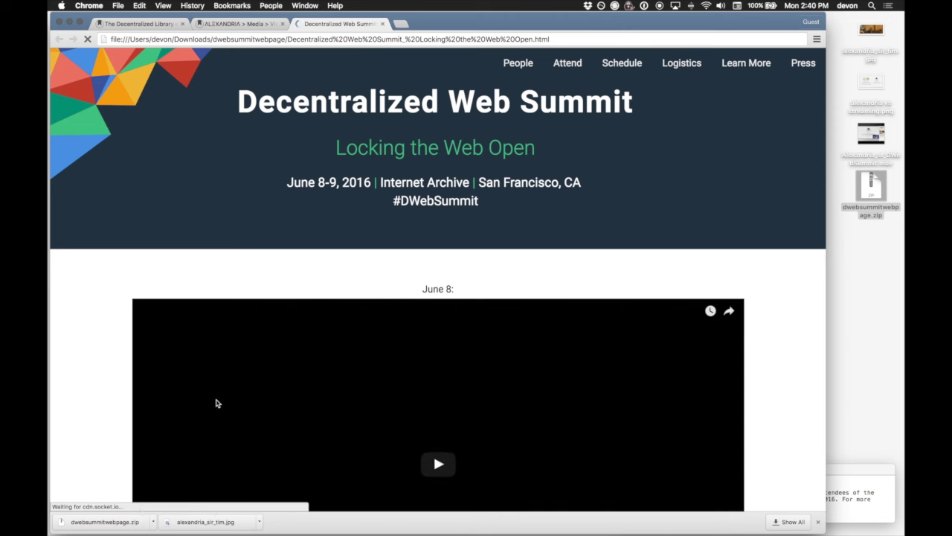
key("ctrl+shift+Tab")
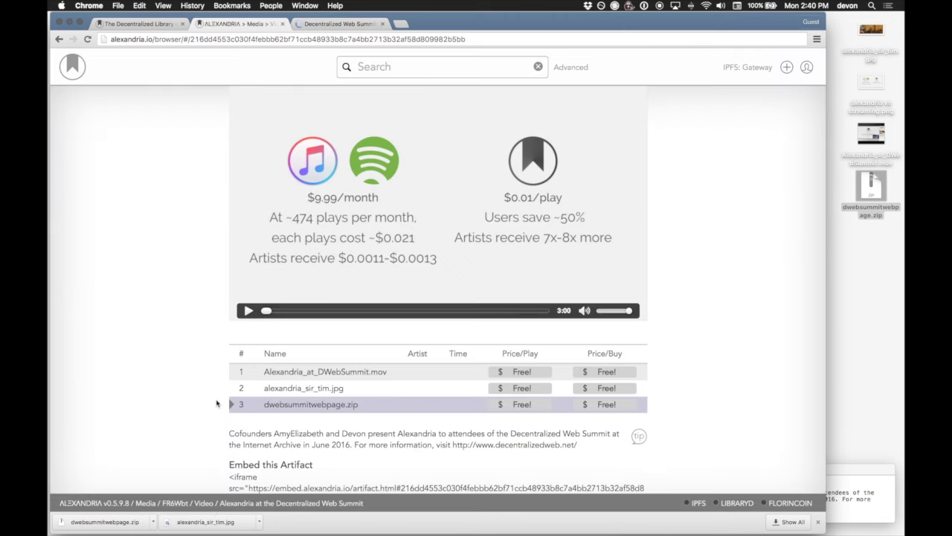
scroll(200, 322, "up", 3)
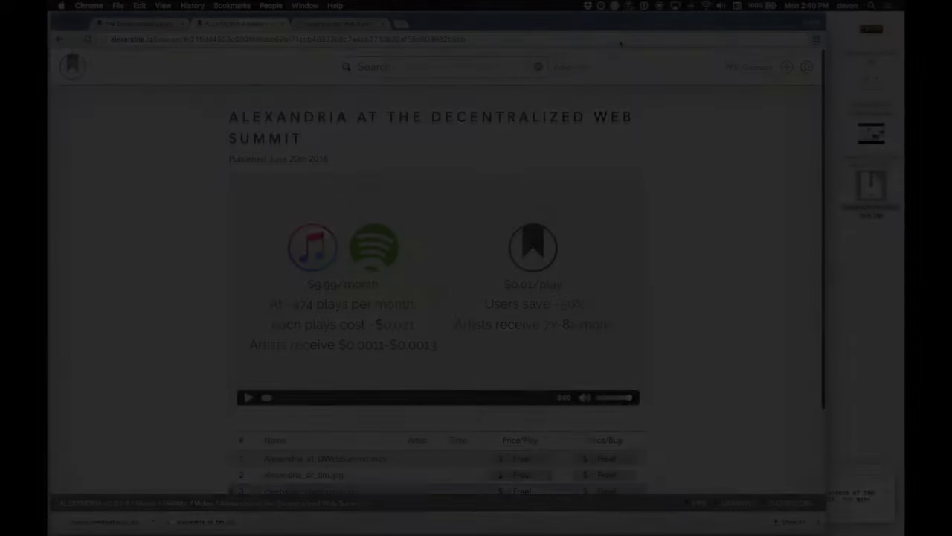